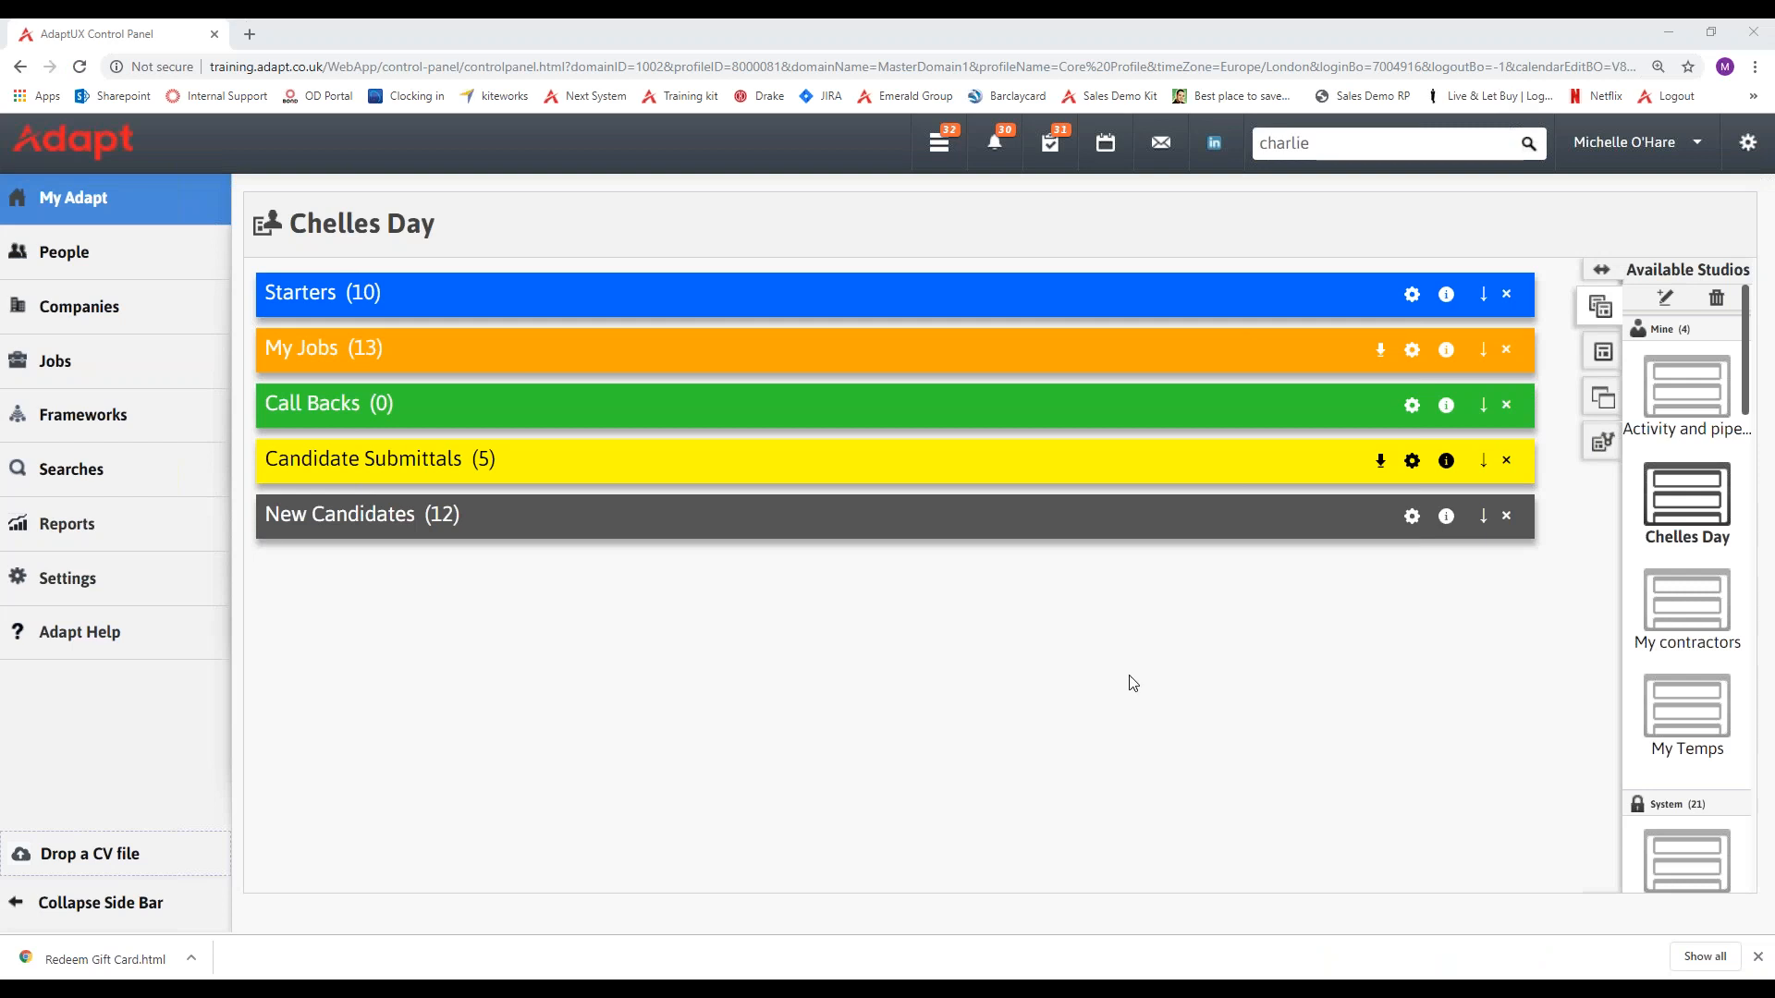
# Open the recent Manager contract job and stay on its Shortlist & CVs page.
pyautogui.rightClick(248, 340)
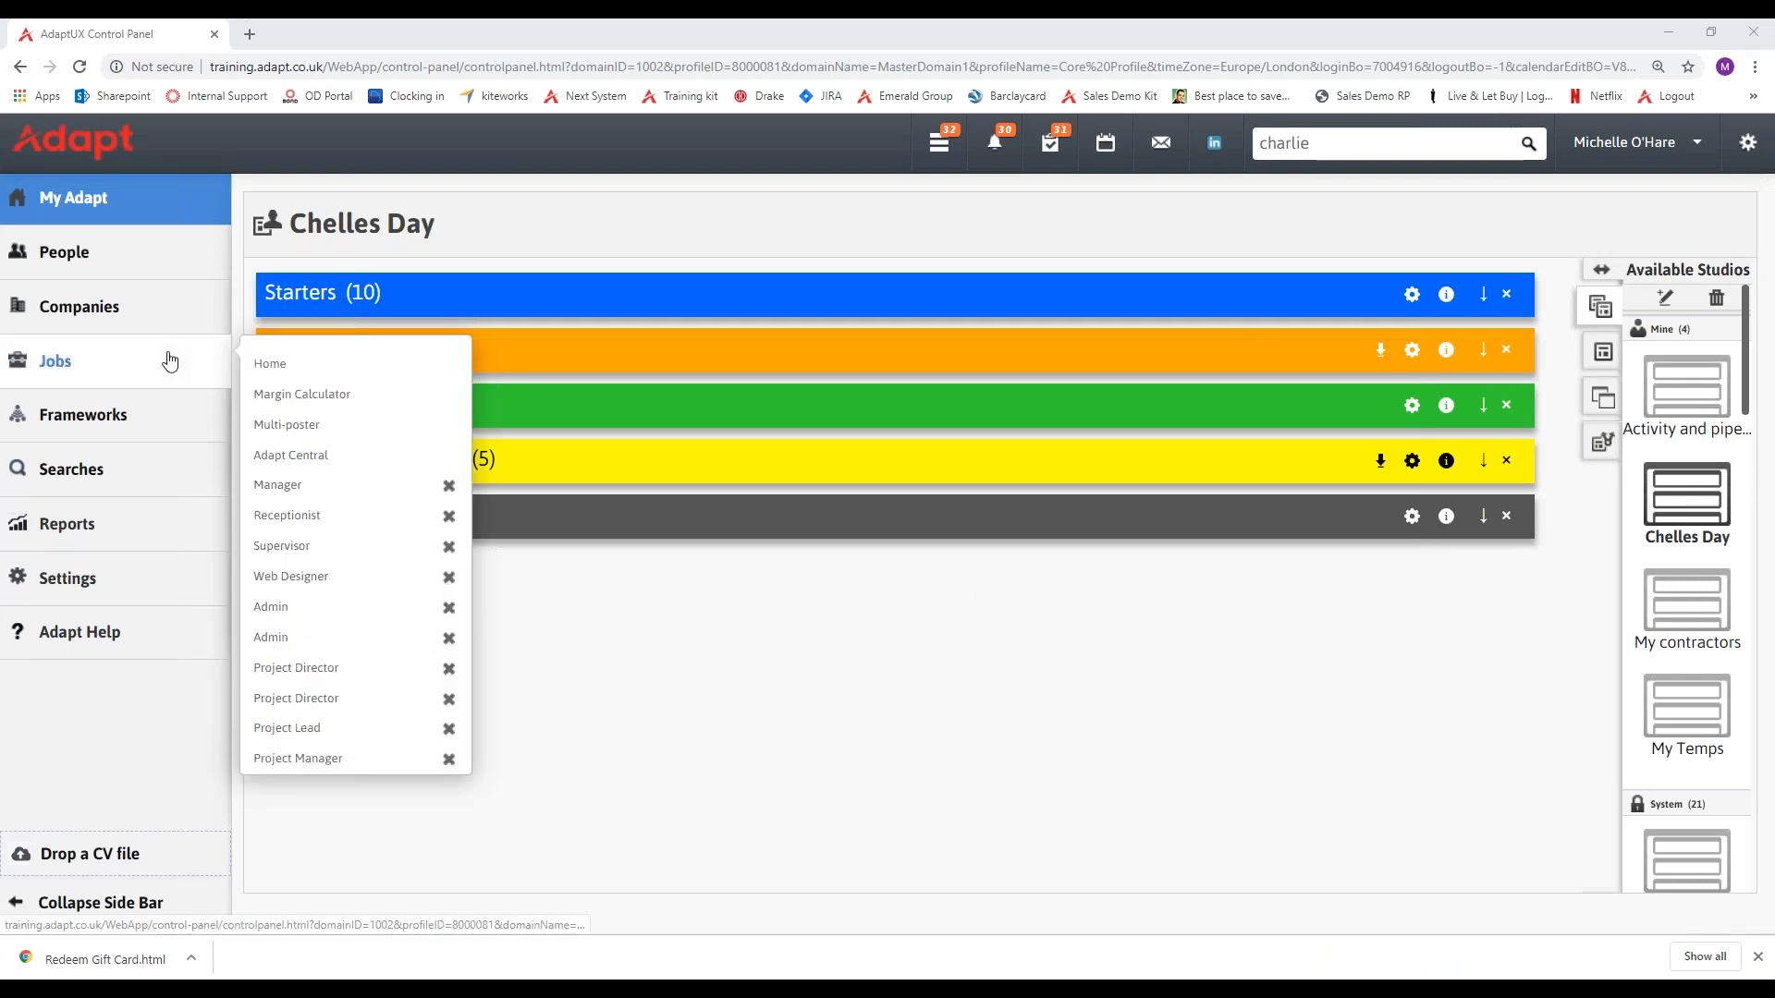
pyautogui.click(285, 485)
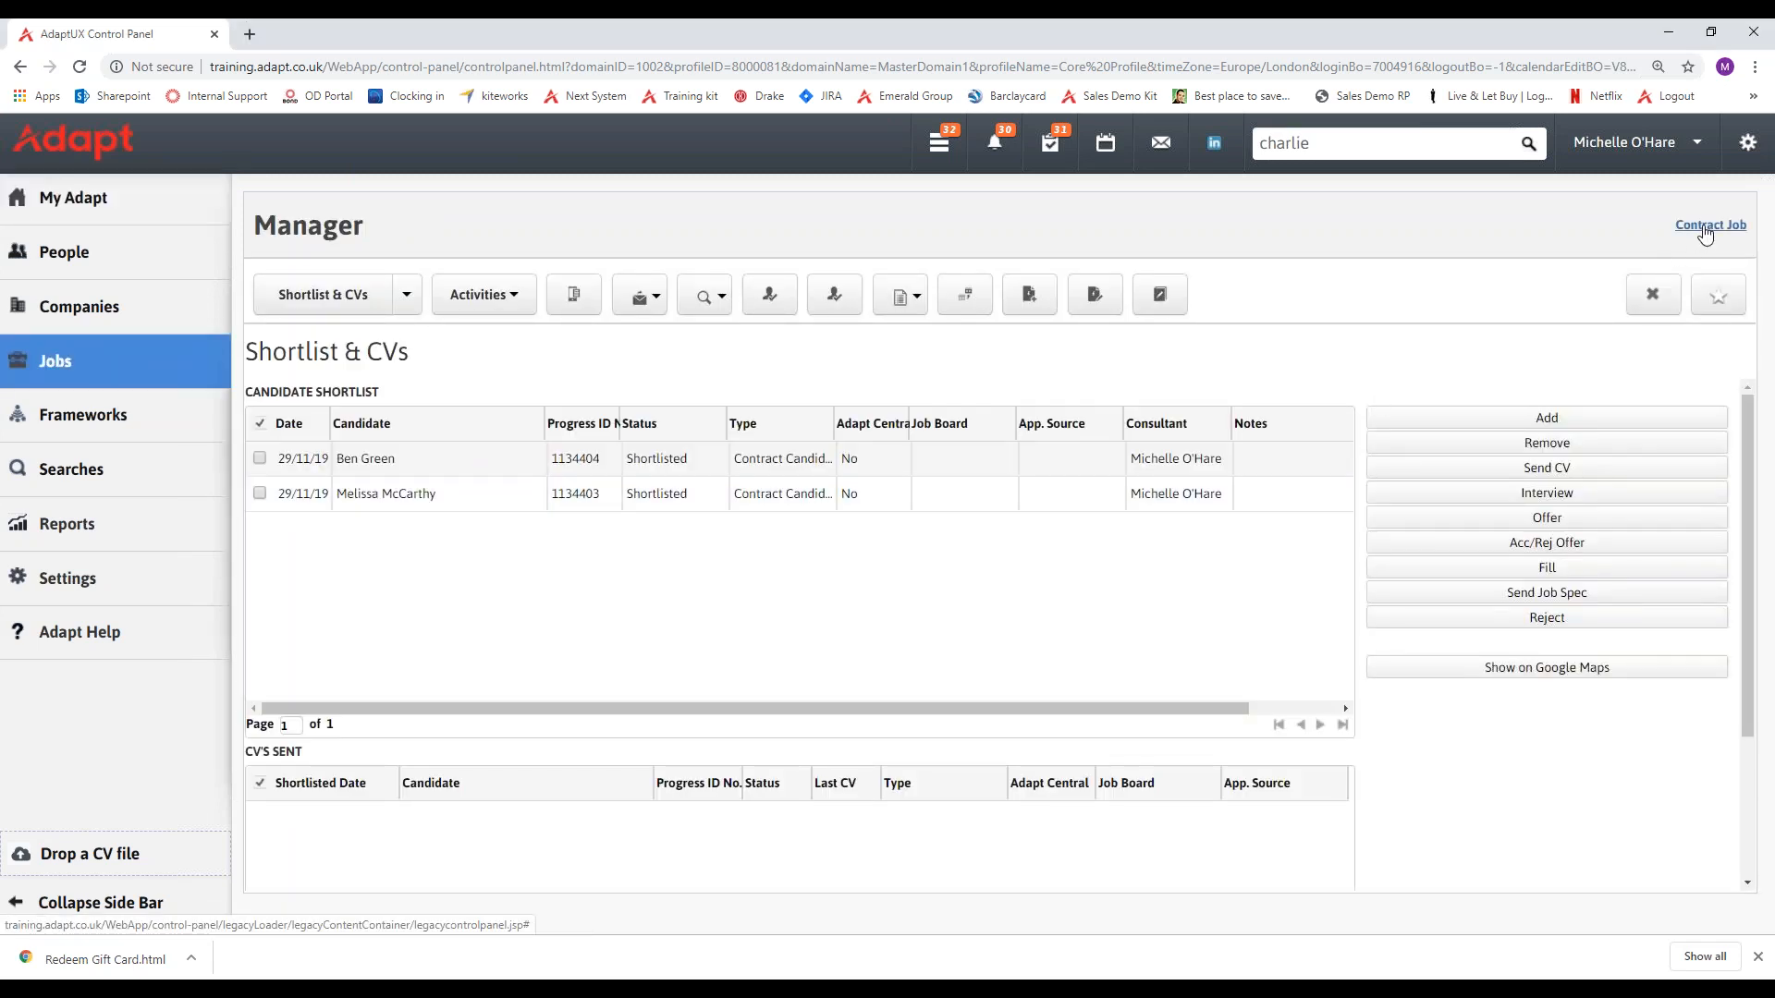
pyautogui.click(408, 298)
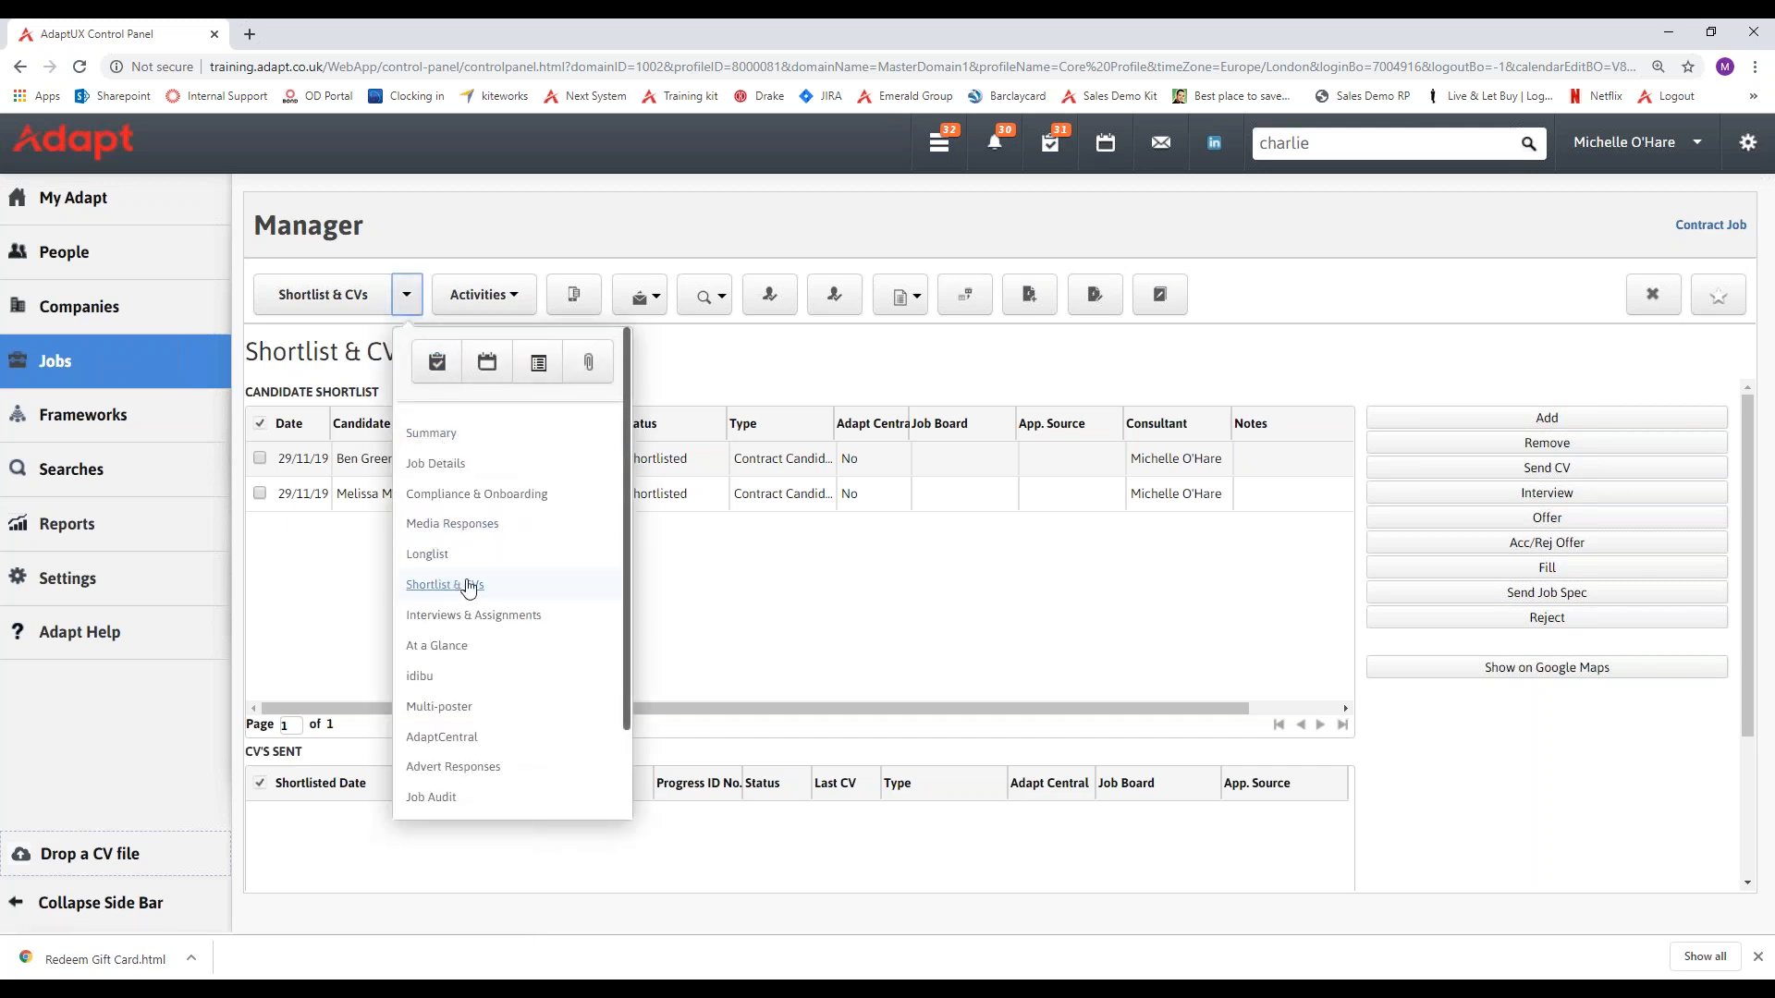
pyautogui.click(734, 577)
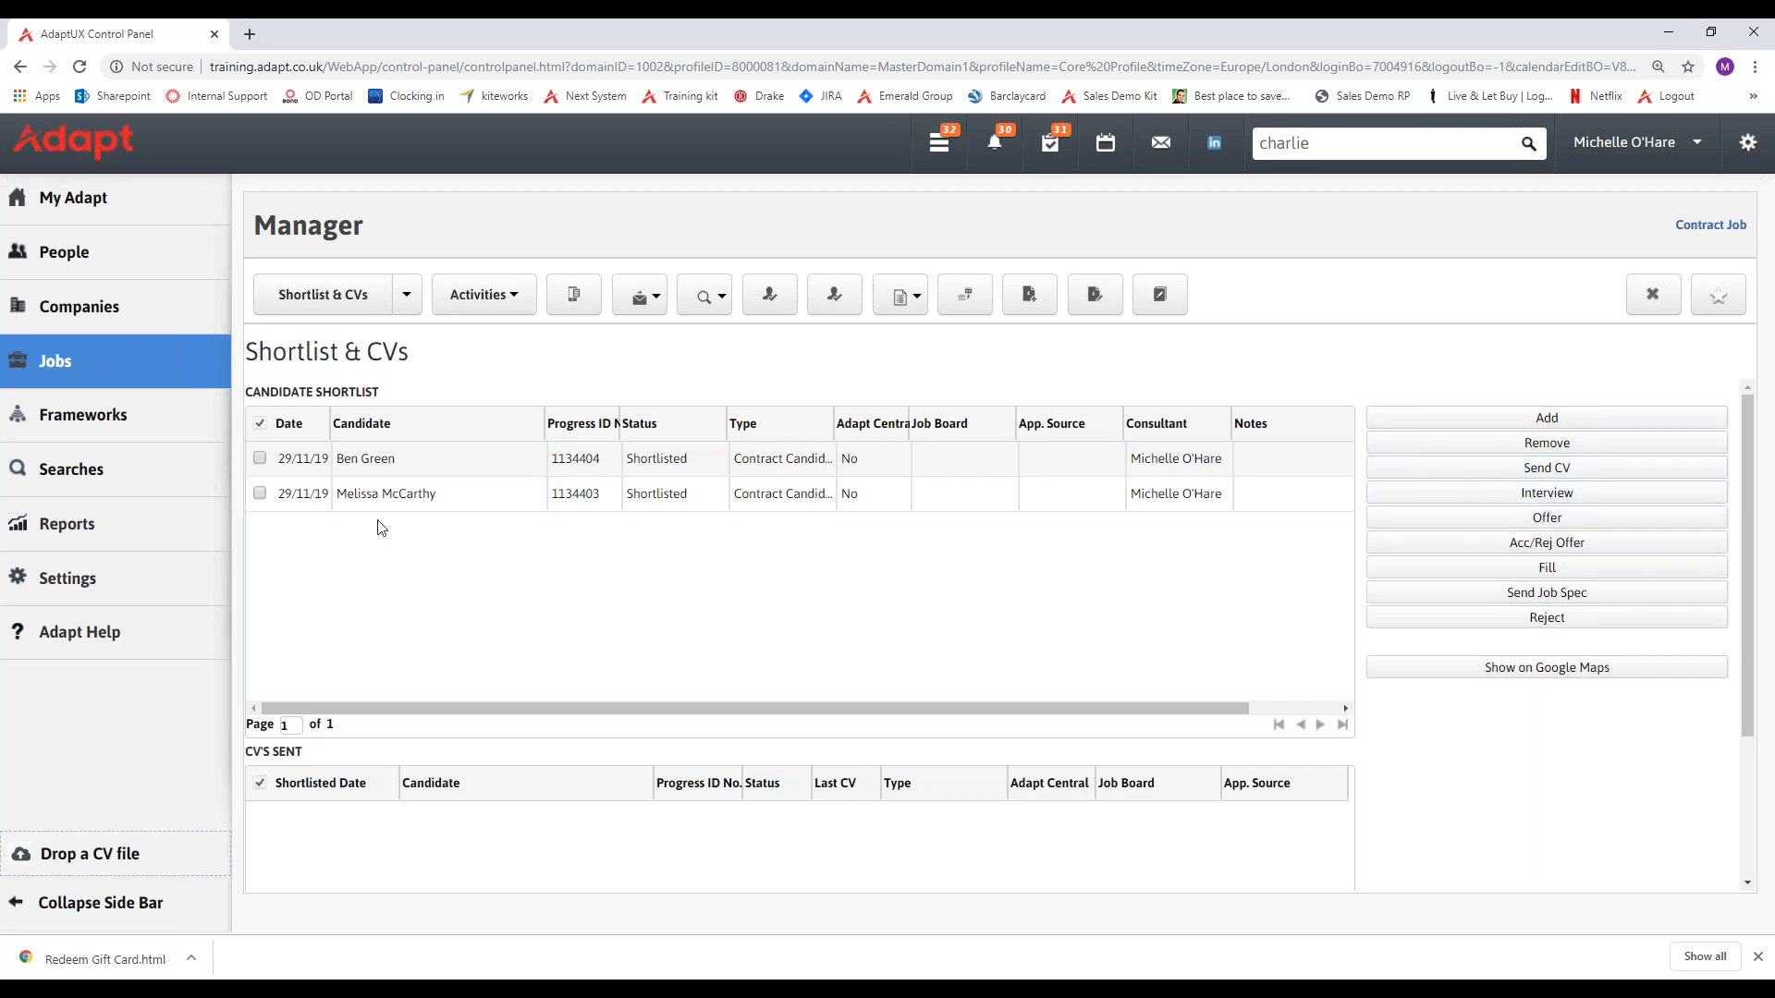
# Select both shortlisted candidates and open the Interview Candidates form for them, widened to show all its columns.
pyautogui.click(279, 432)
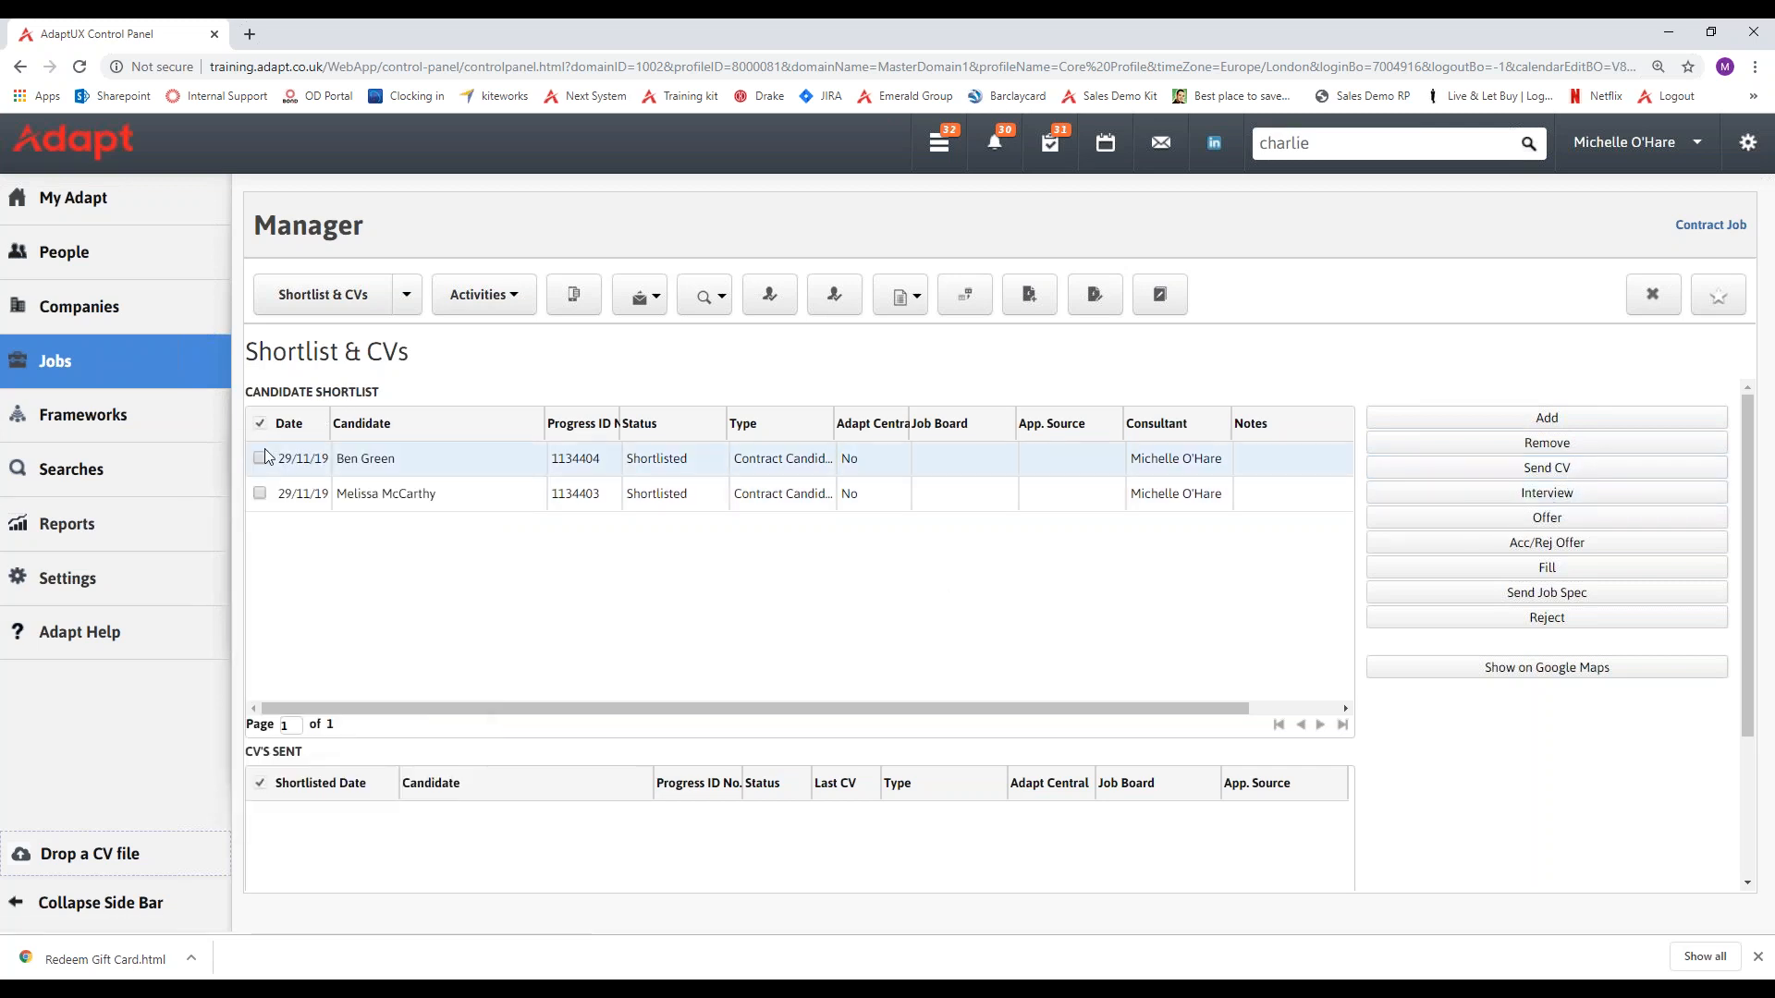
pyautogui.click(260, 458)
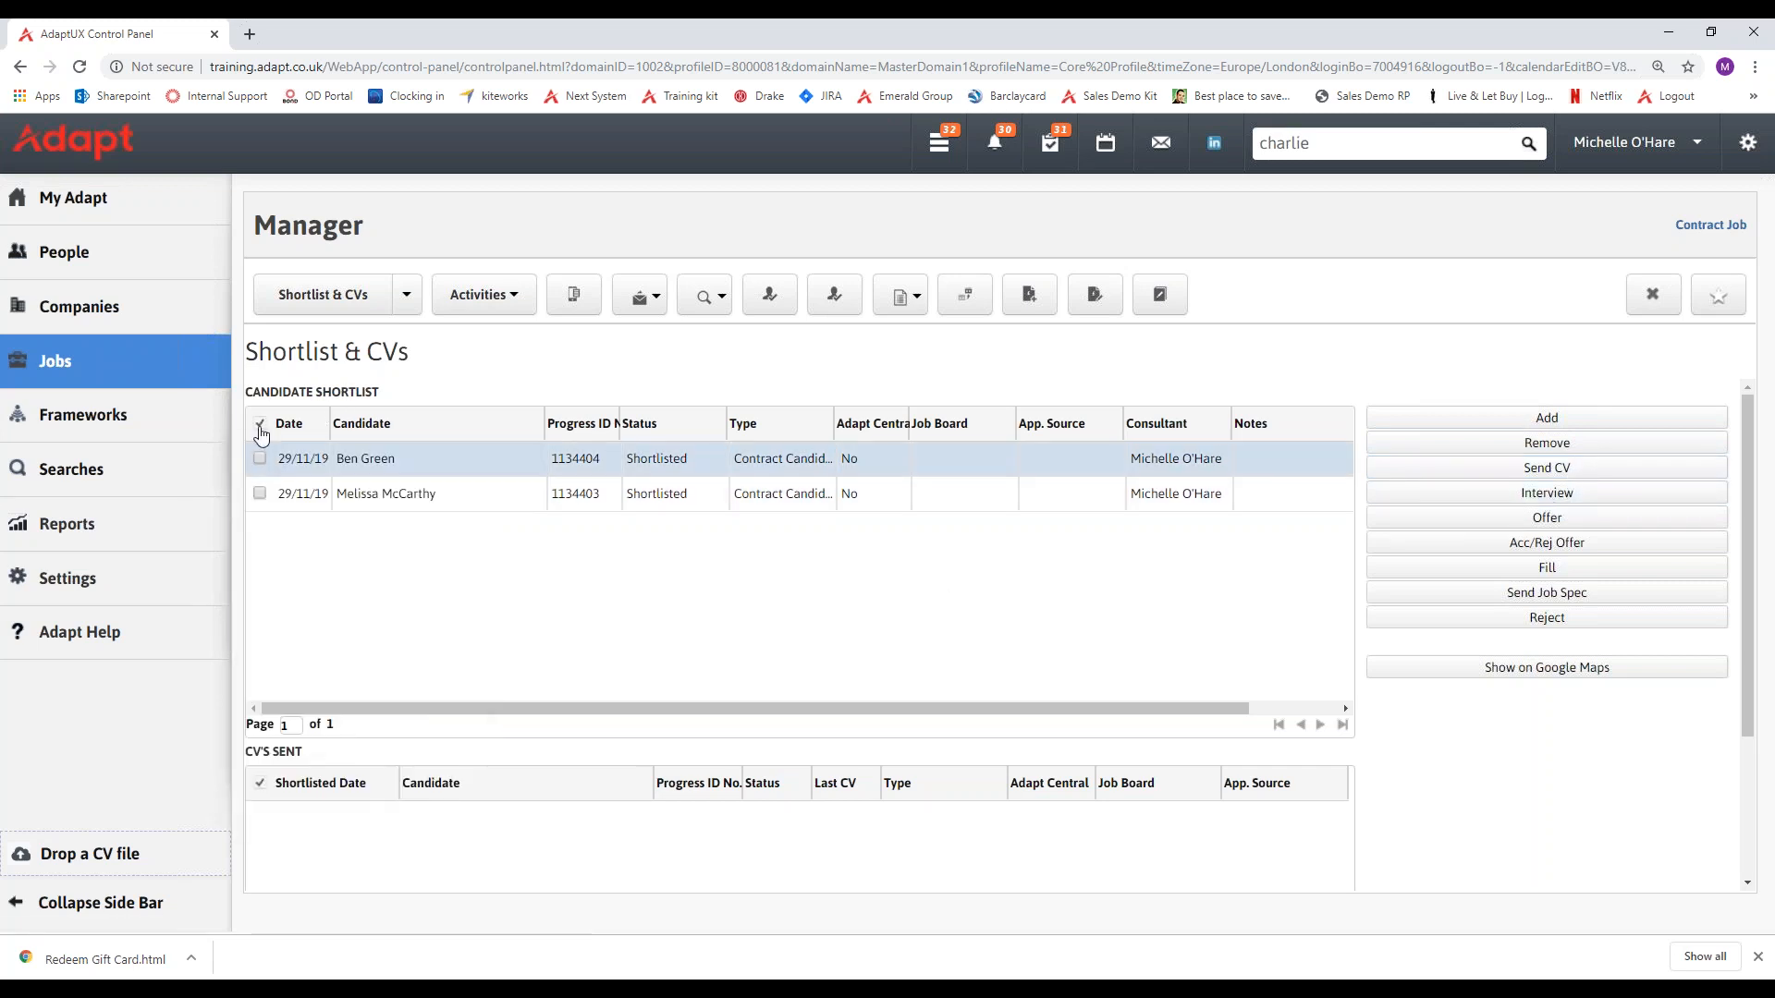
pyautogui.click(260, 433)
pyautogui.click(273, 472)
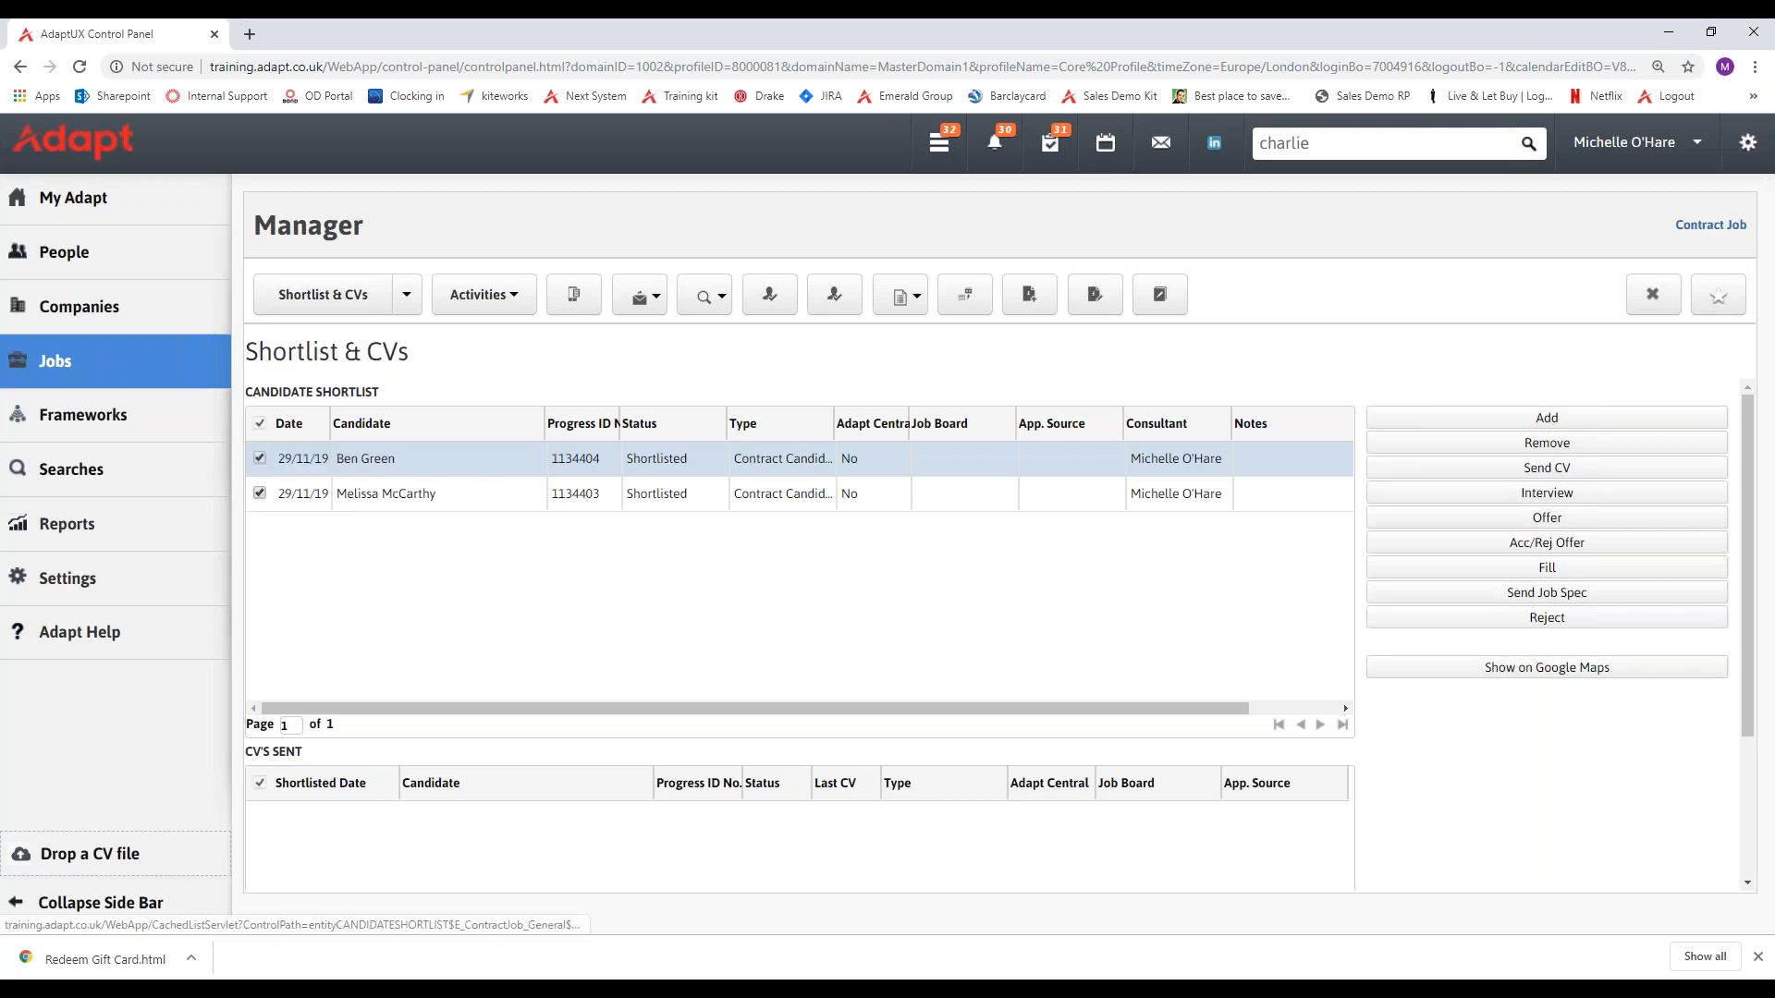
pyautogui.click(1586, 502)
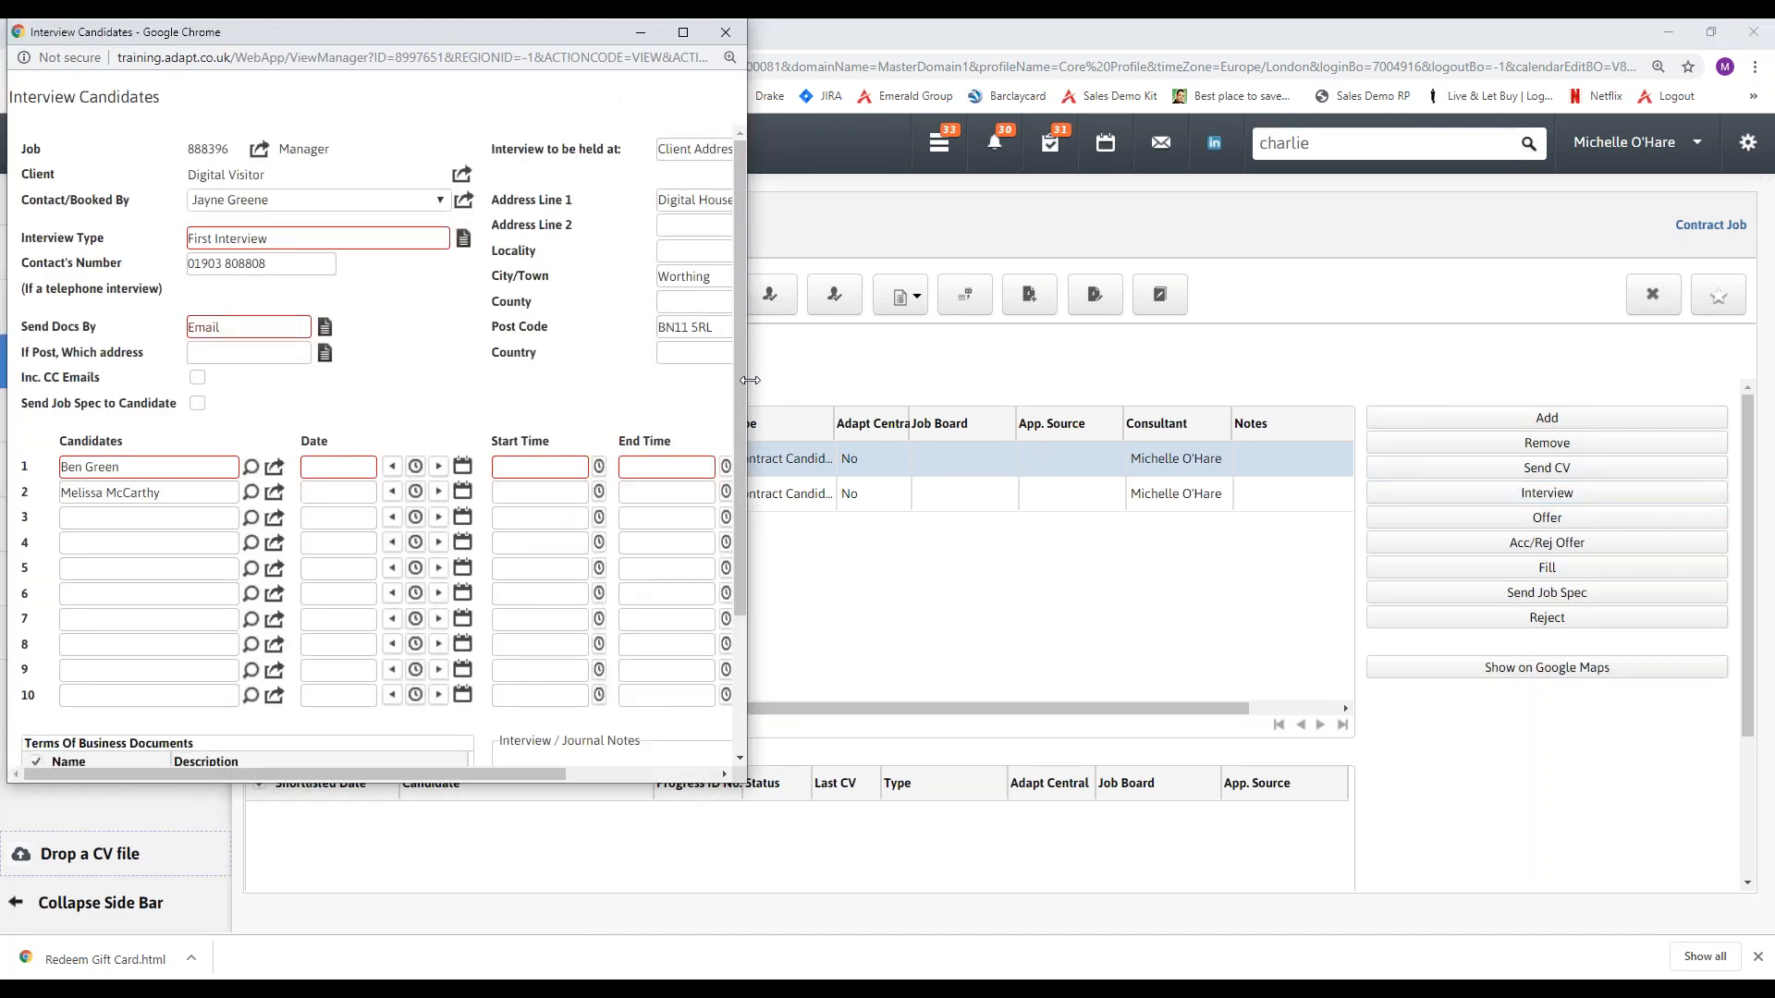
pyautogui.moveTo(751, 380); pyautogui.dragTo(1136, 380)
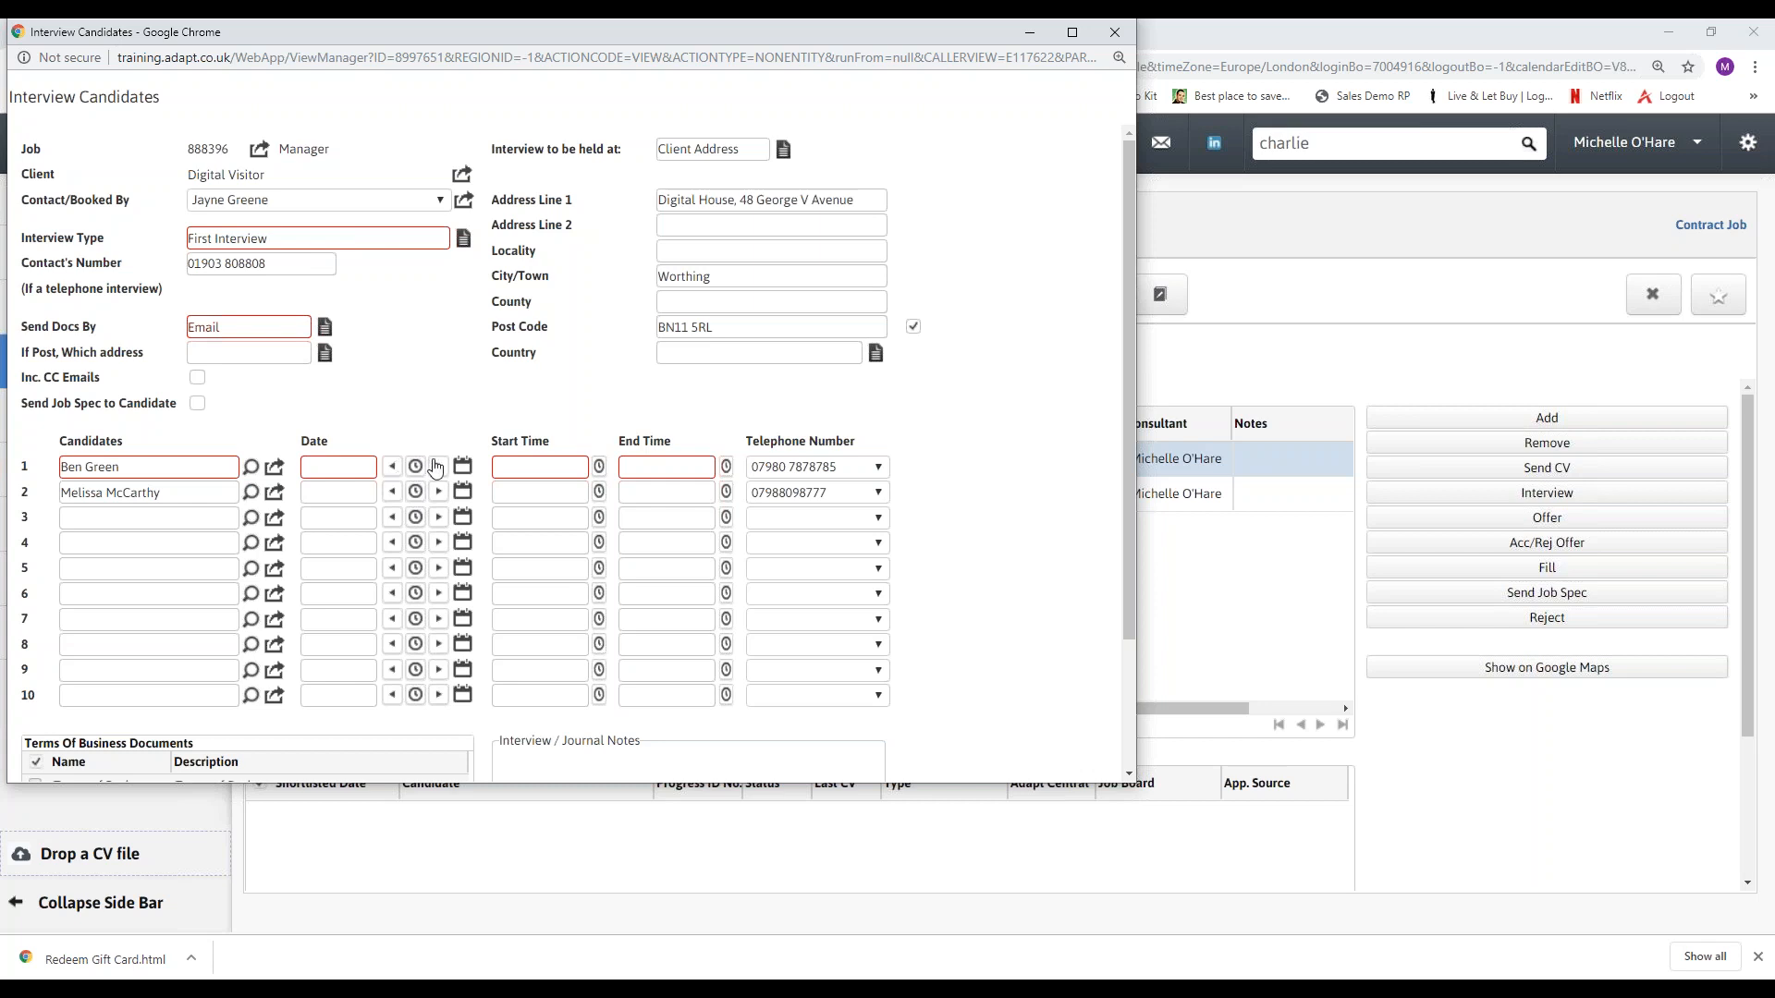
# View the first candidate's date calendar, try a start time of 10, and clear the start and end times.
pyautogui.click(462, 466)
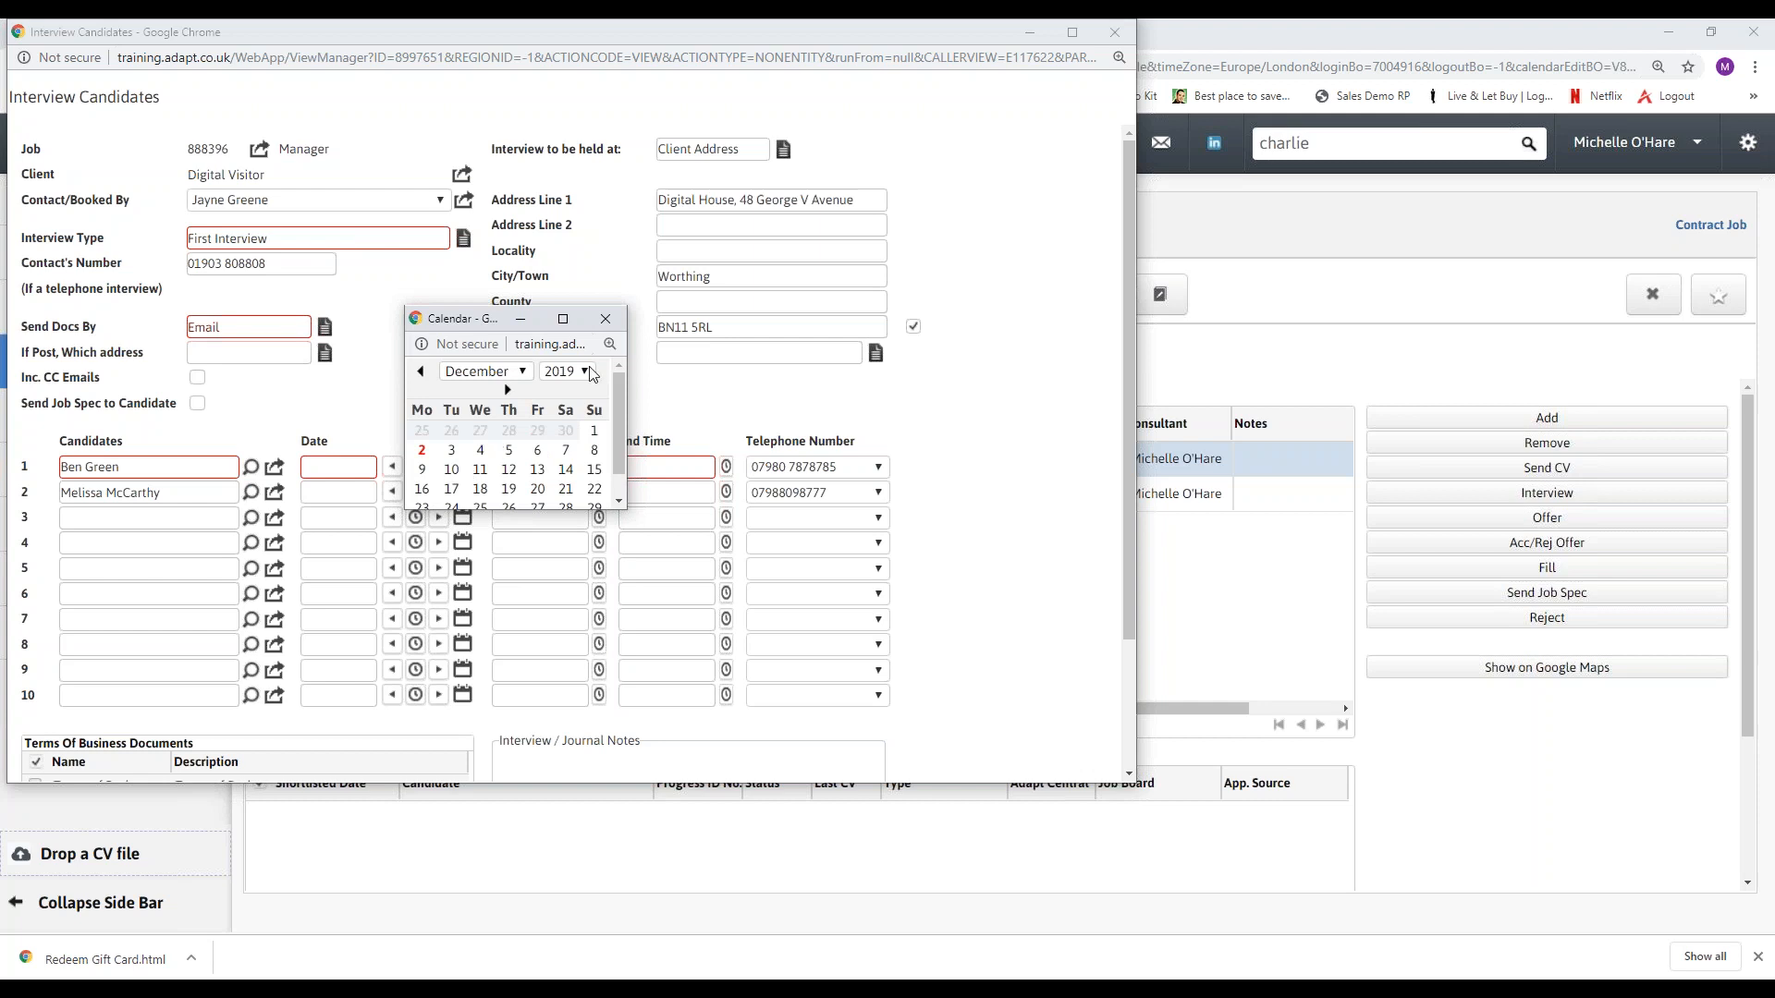
pyautogui.click(605, 318)
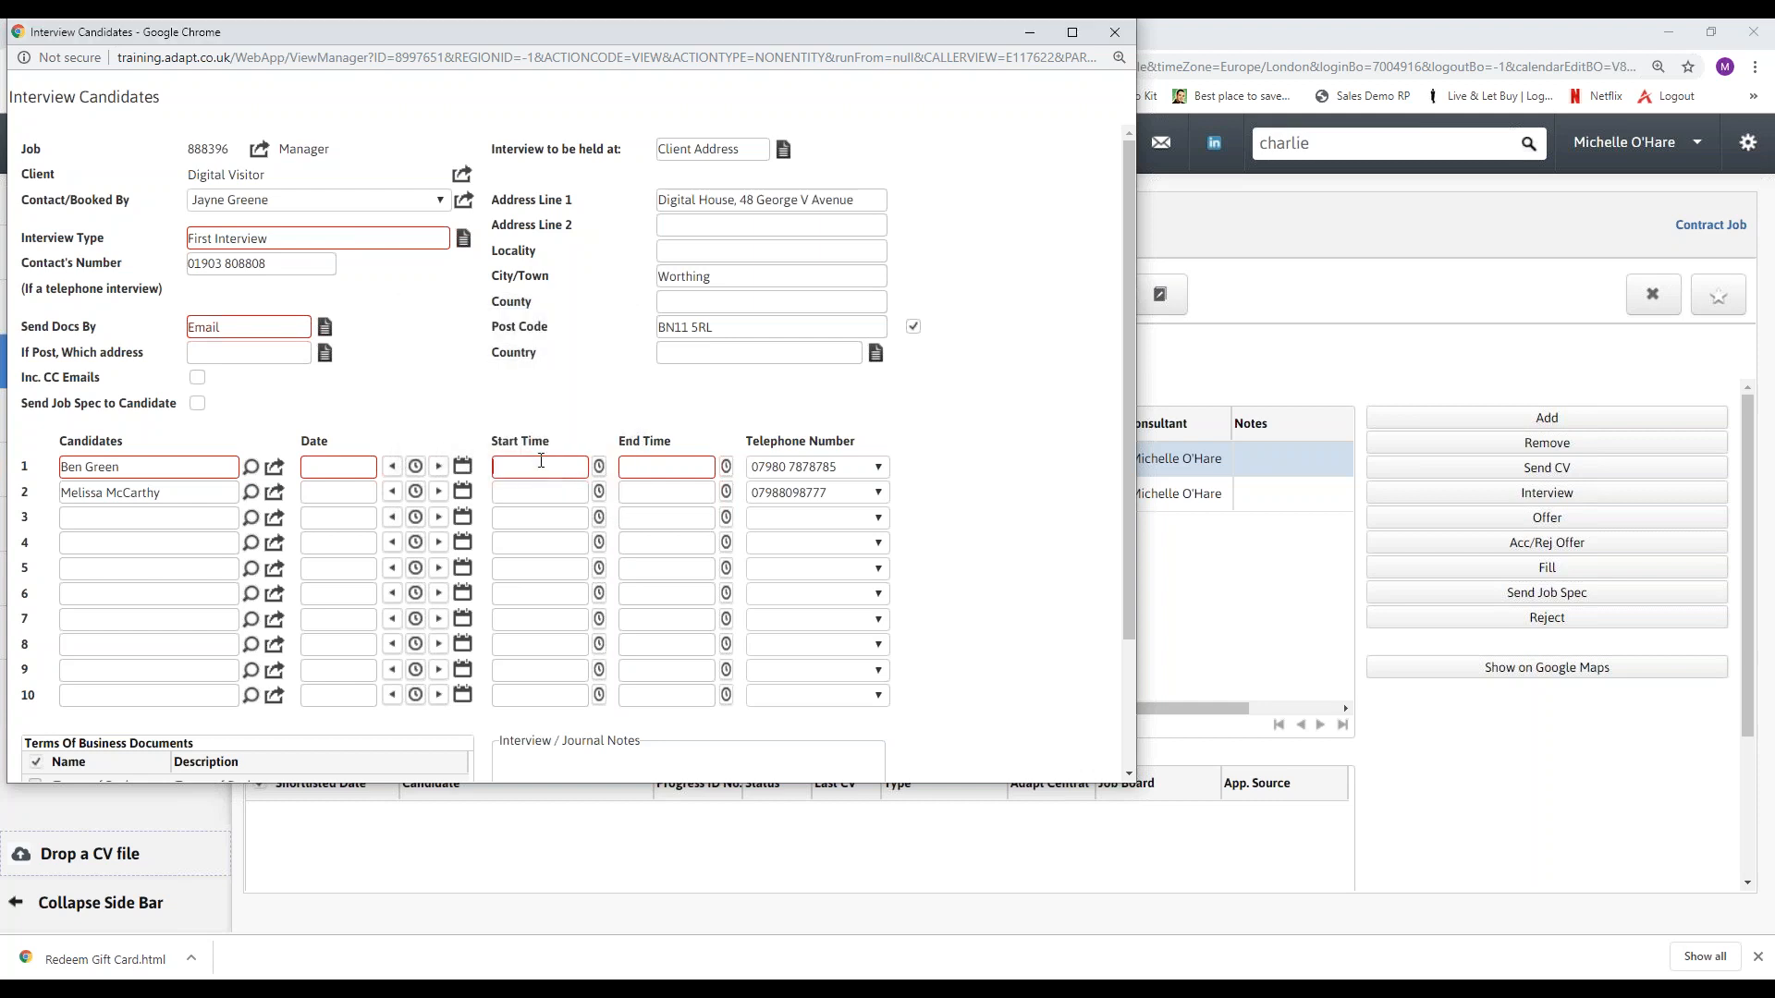
pyautogui.write('10')
pyautogui.press('Tab')
pyautogui.doubleClick(673, 469)
pyautogui.press('BackSpace')
pyautogui.doubleClick(562, 465)
pyautogui.press('BackSpace')
# View the first candidate's telephone number choices and the interview address options, leaving both selections as they are.
pyautogui.click(841, 476)
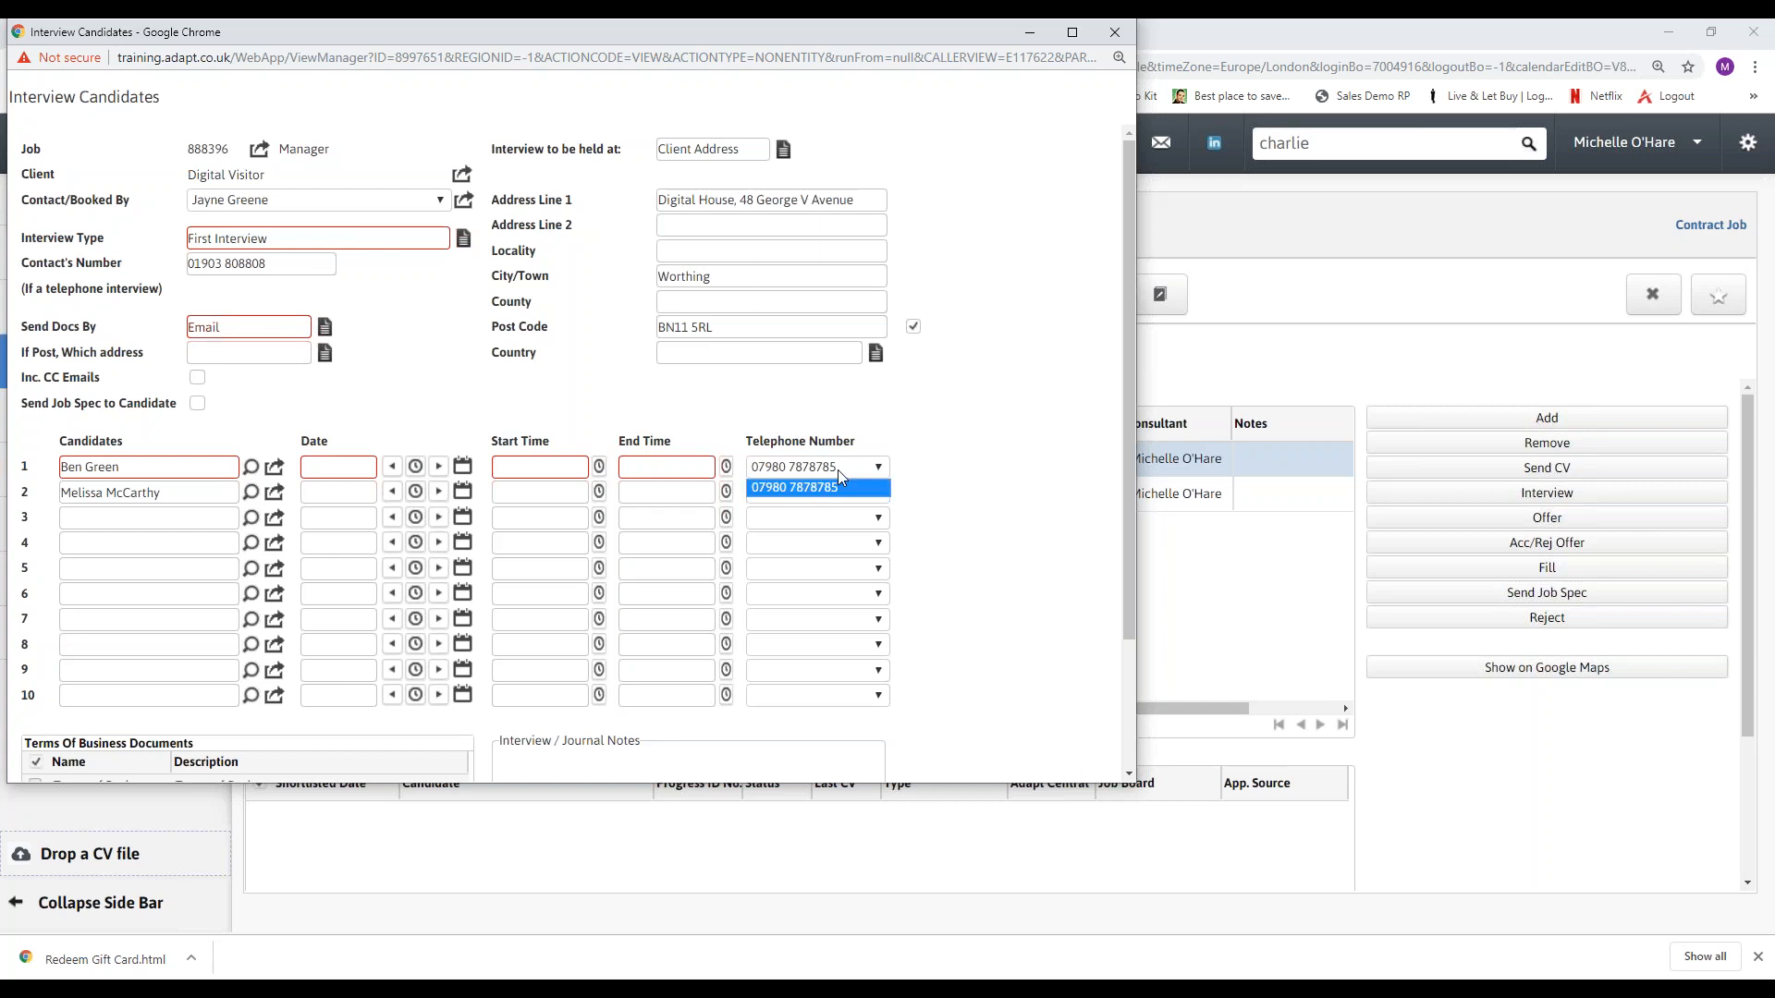
pyautogui.click(838, 472)
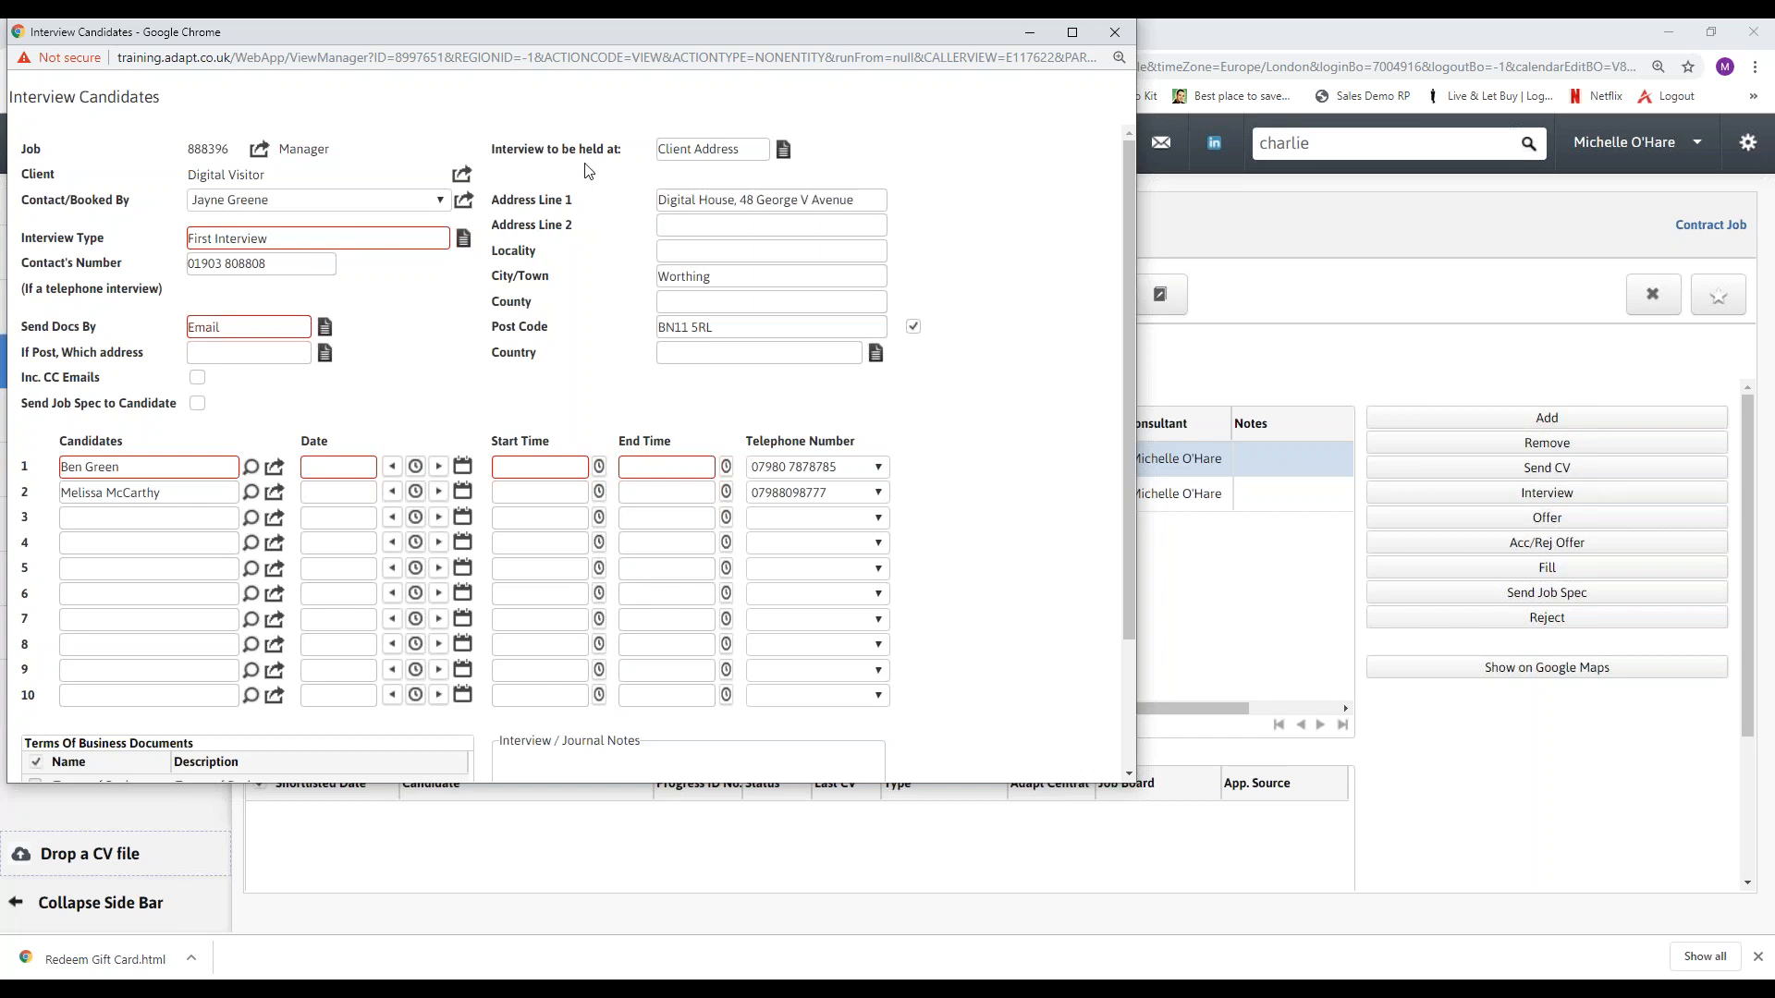
pyautogui.click(784, 151)
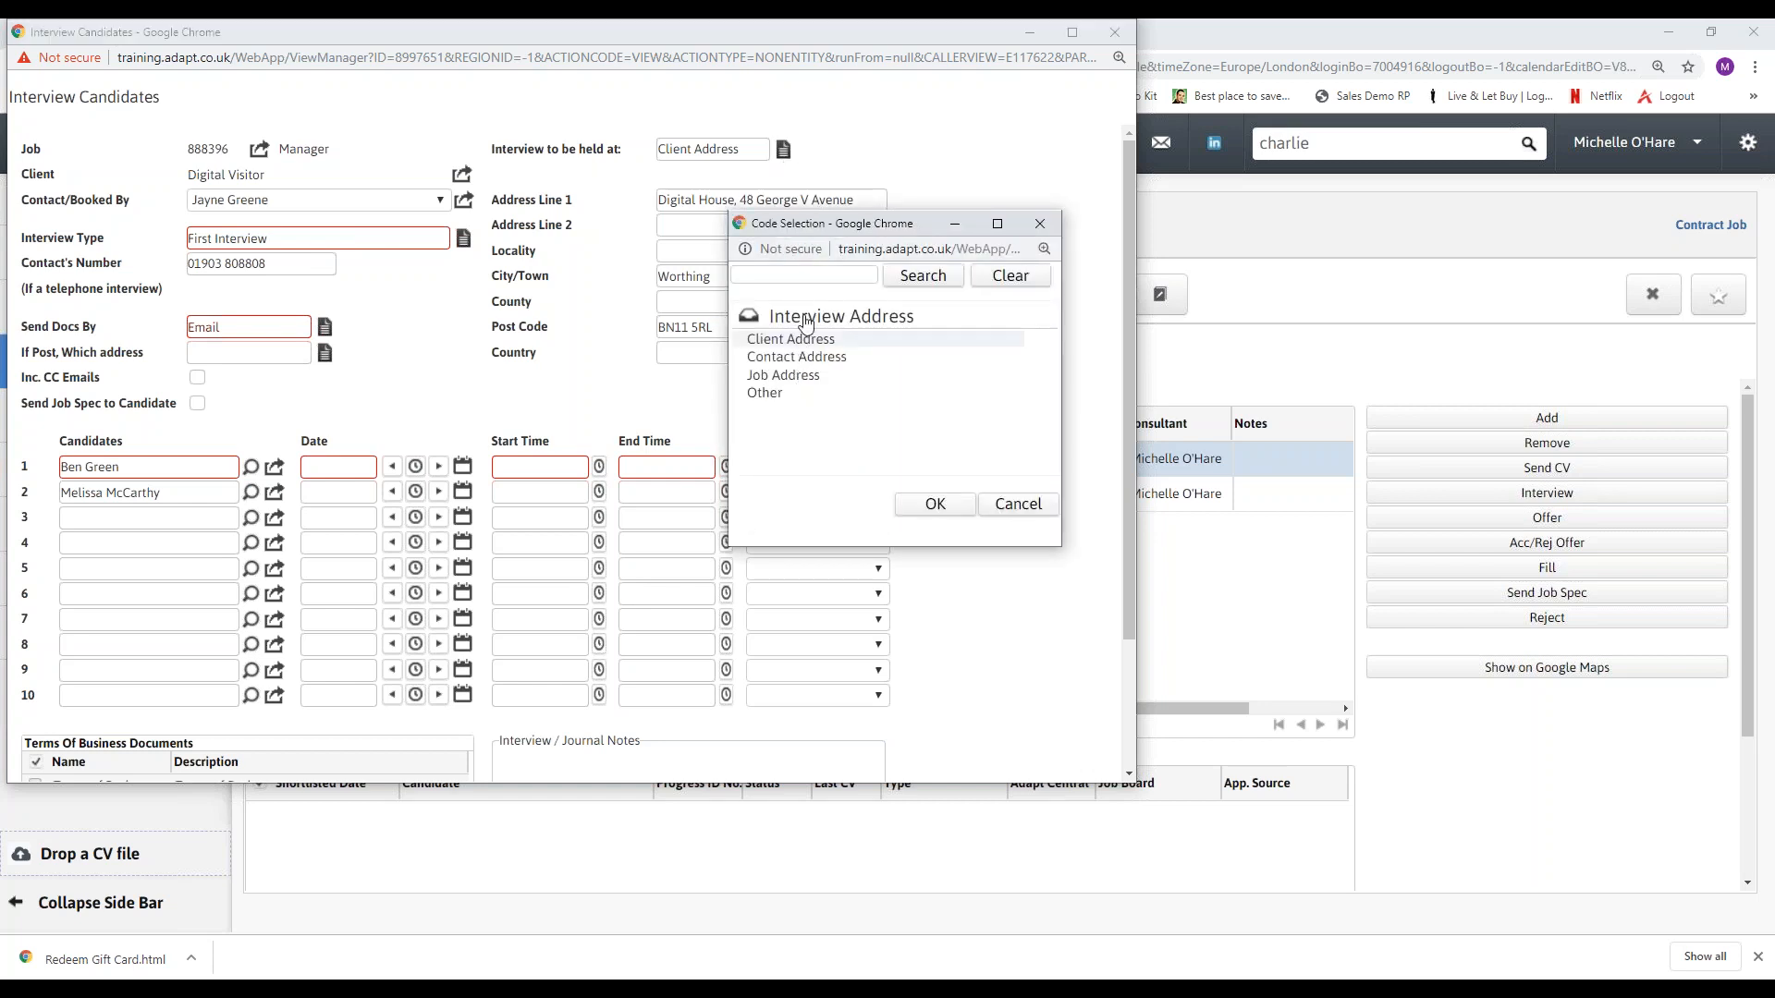
pyautogui.click(1040, 223)
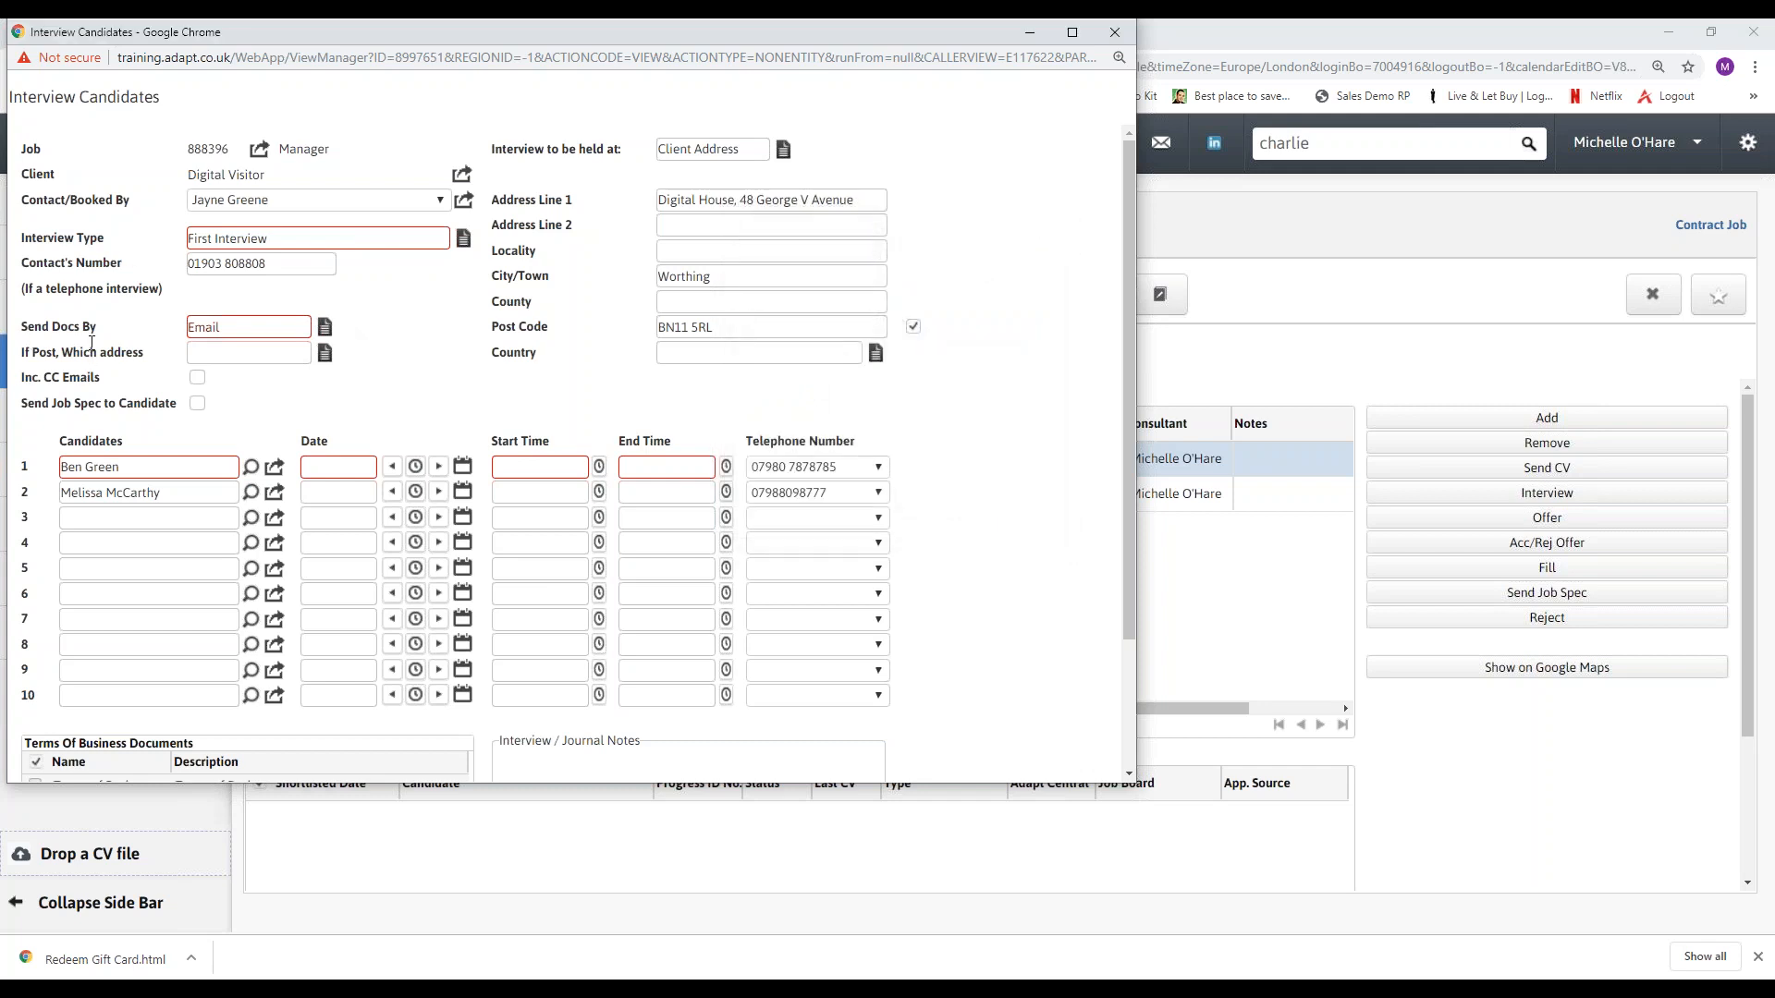
# Review the Send Docs By setting, candidate rows, Terms of Business documents and journal notes, and close the interview form without confirming.
pyautogui.doubleClick(211, 329)
pyautogui.scroll(-2, 224, 523)
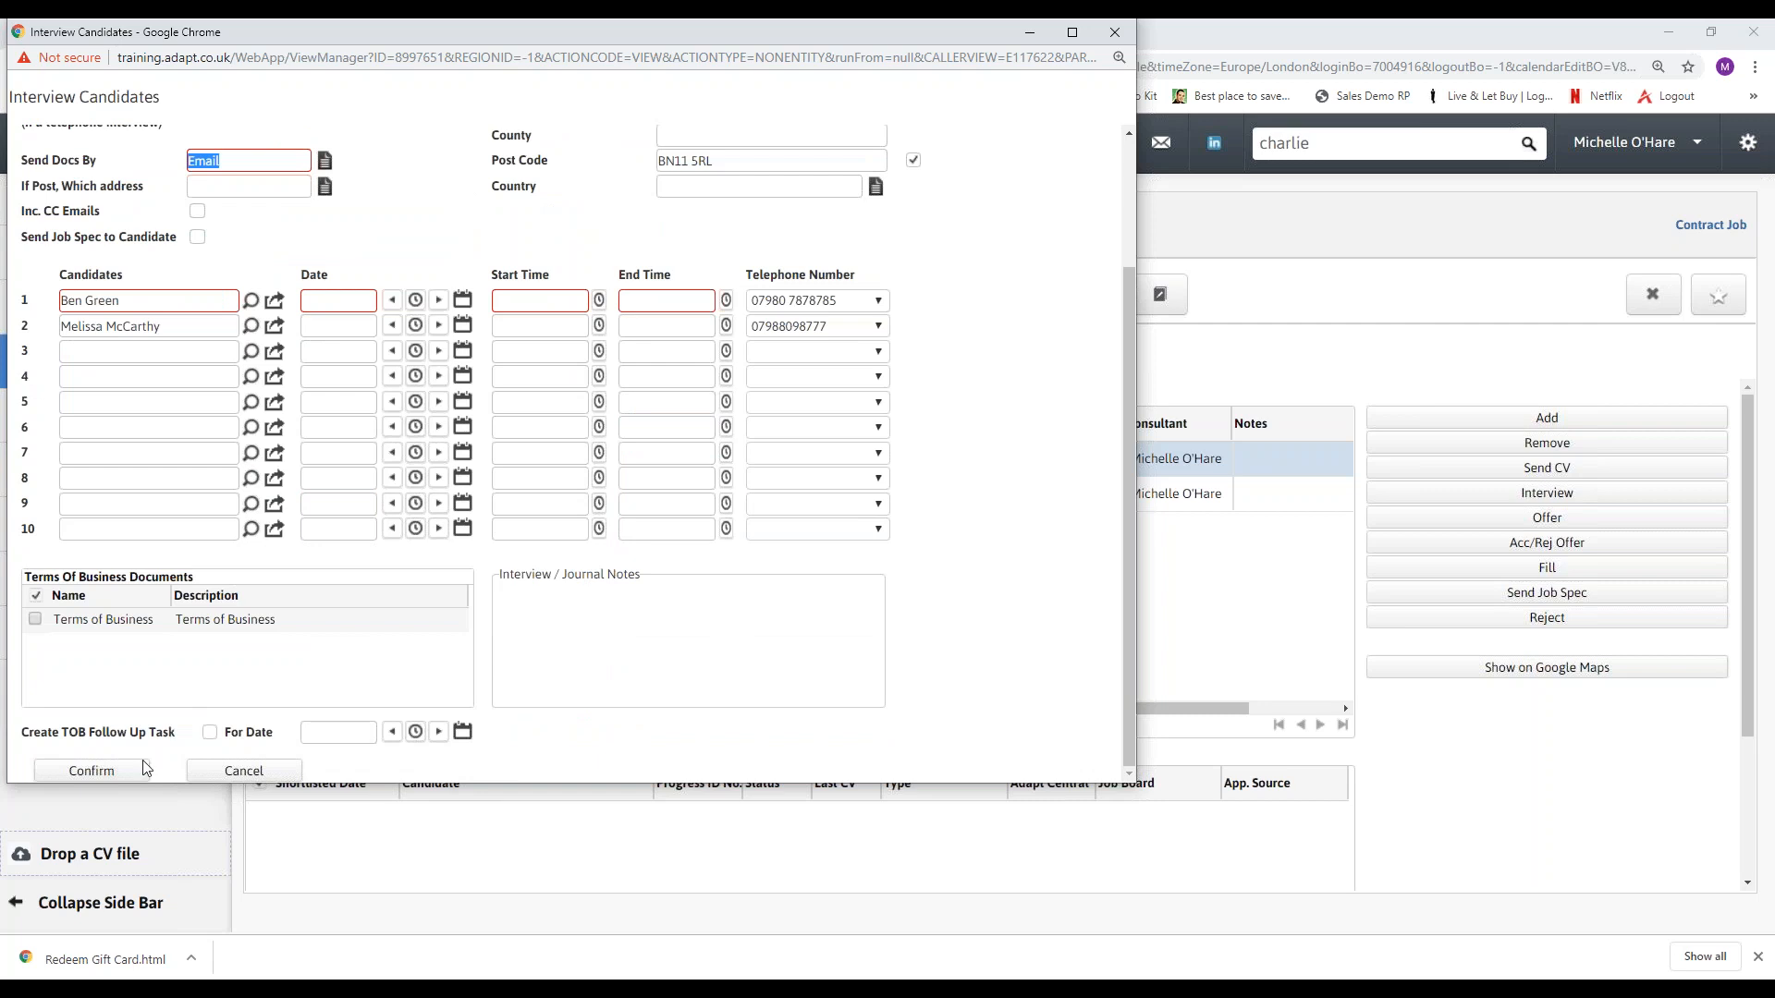
pyautogui.scroll(2, 490, 302)
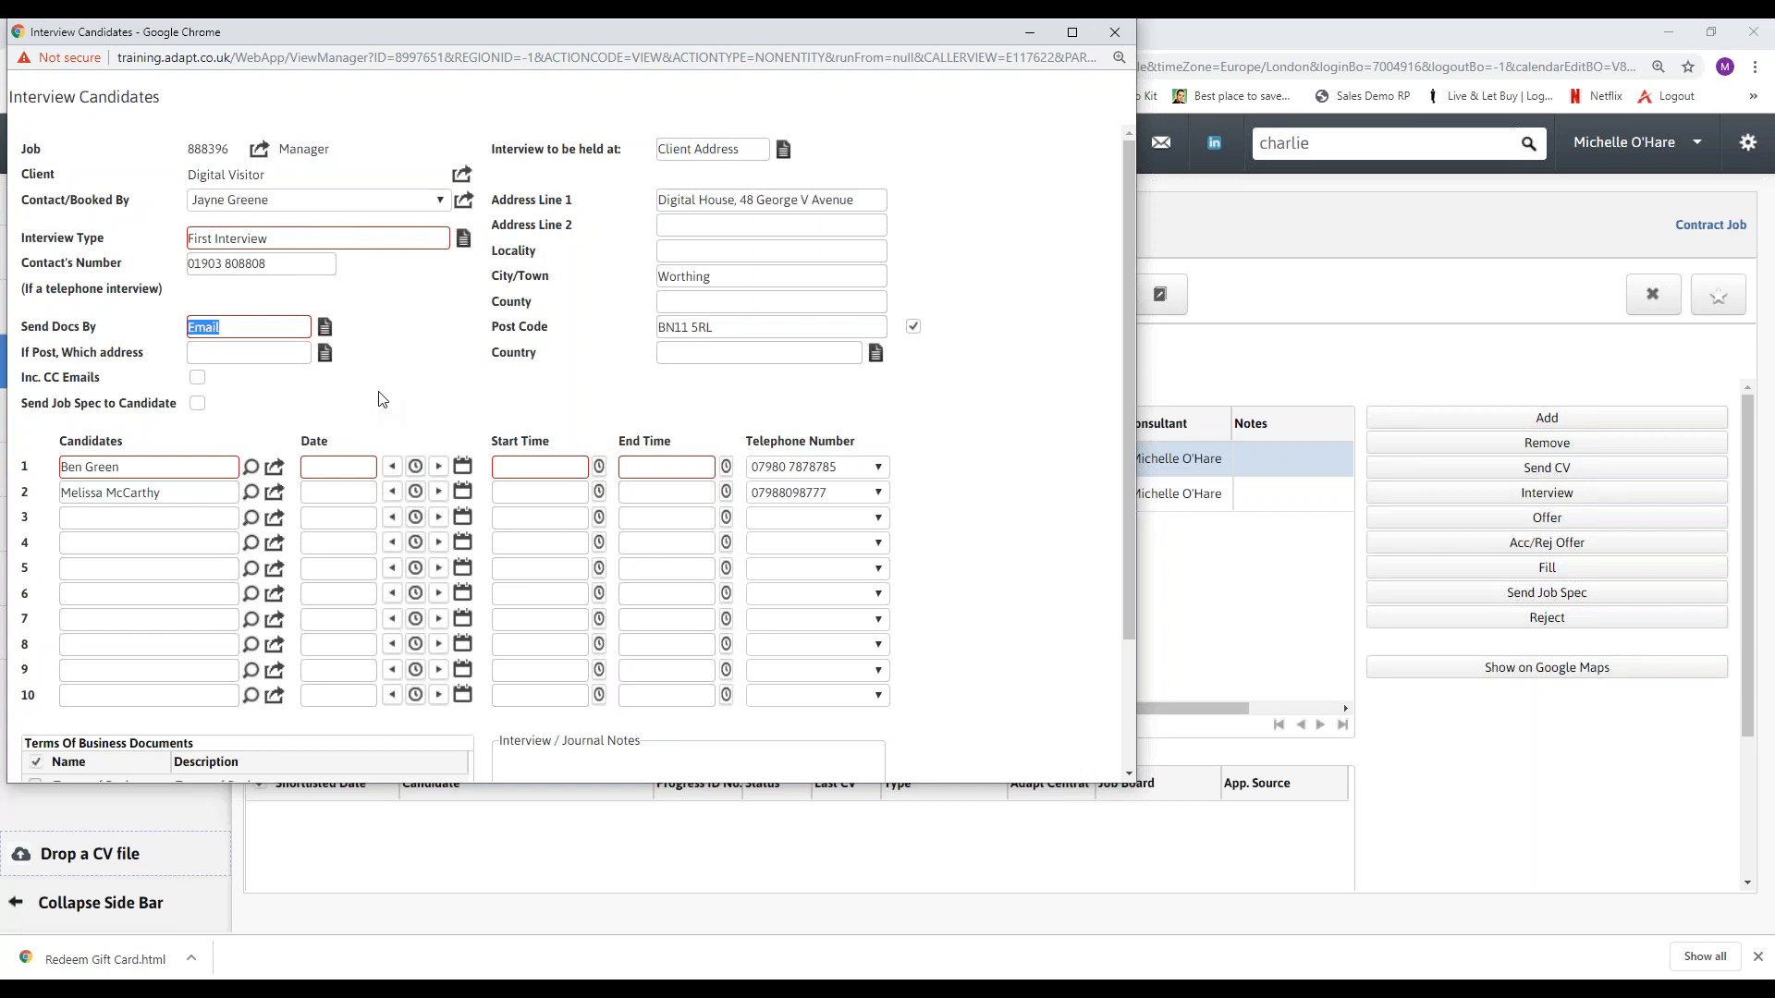
pyautogui.scroll(-3, 382, 399)
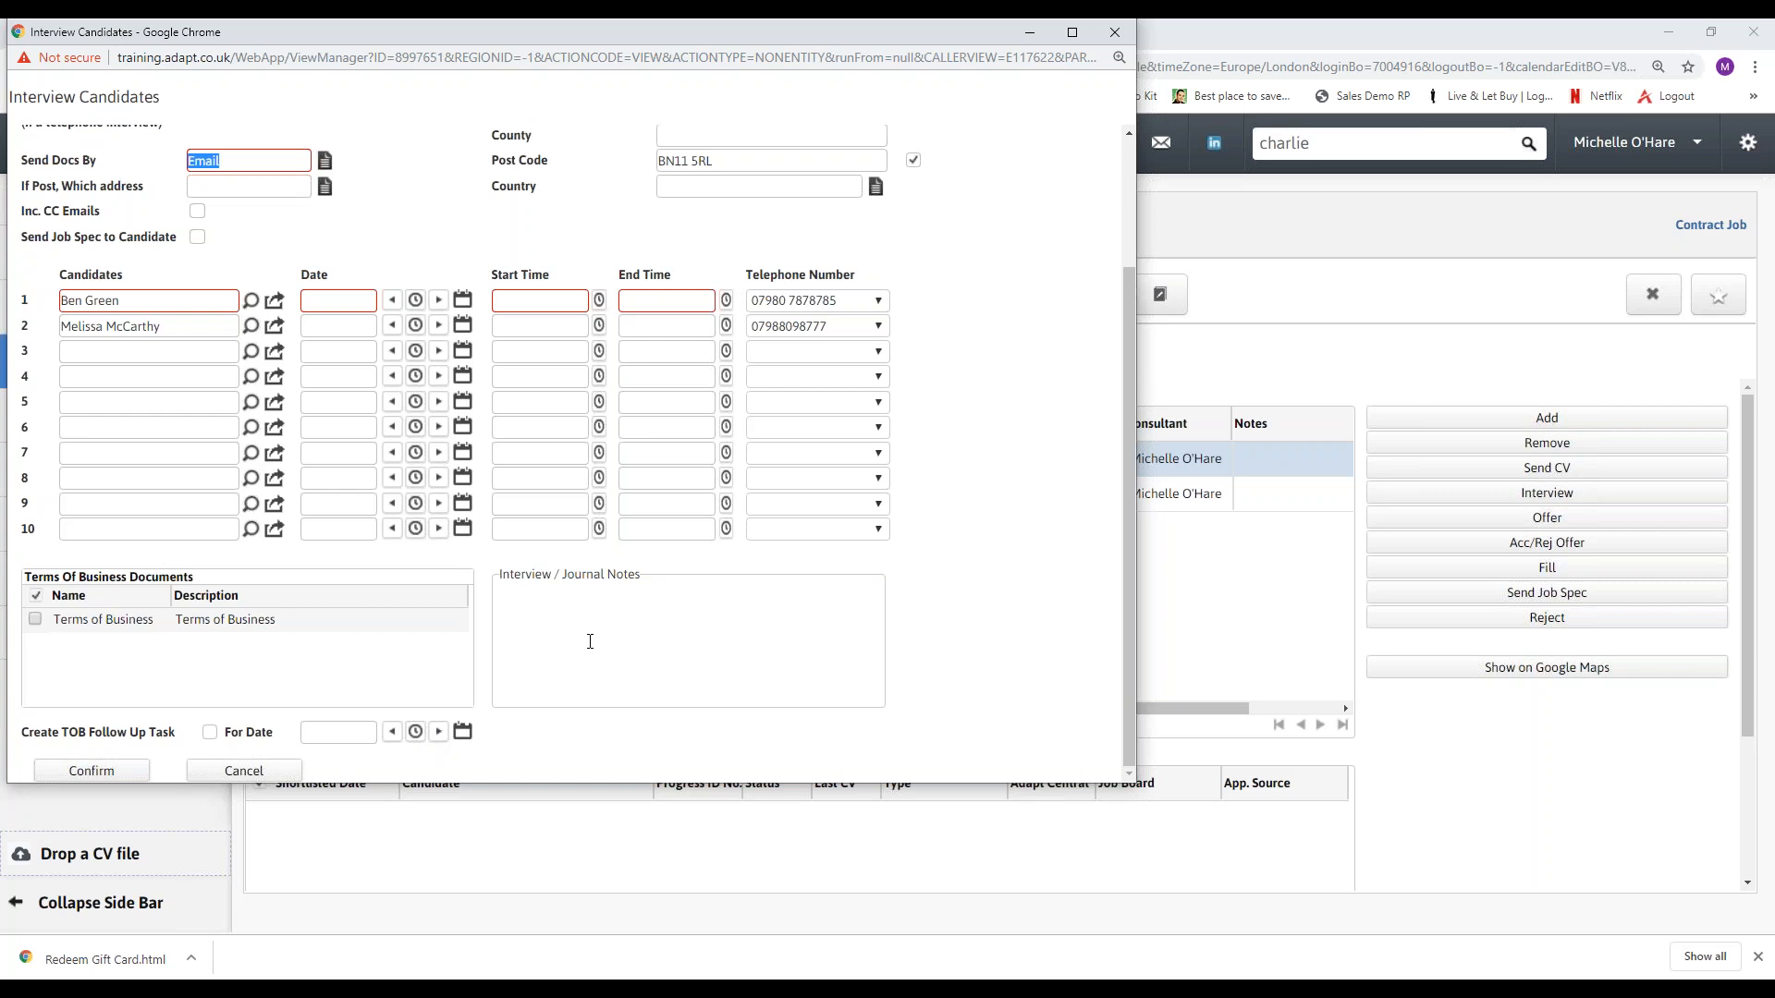
pyautogui.click(537, 610)
pyautogui.scroll(3, 125, 381)
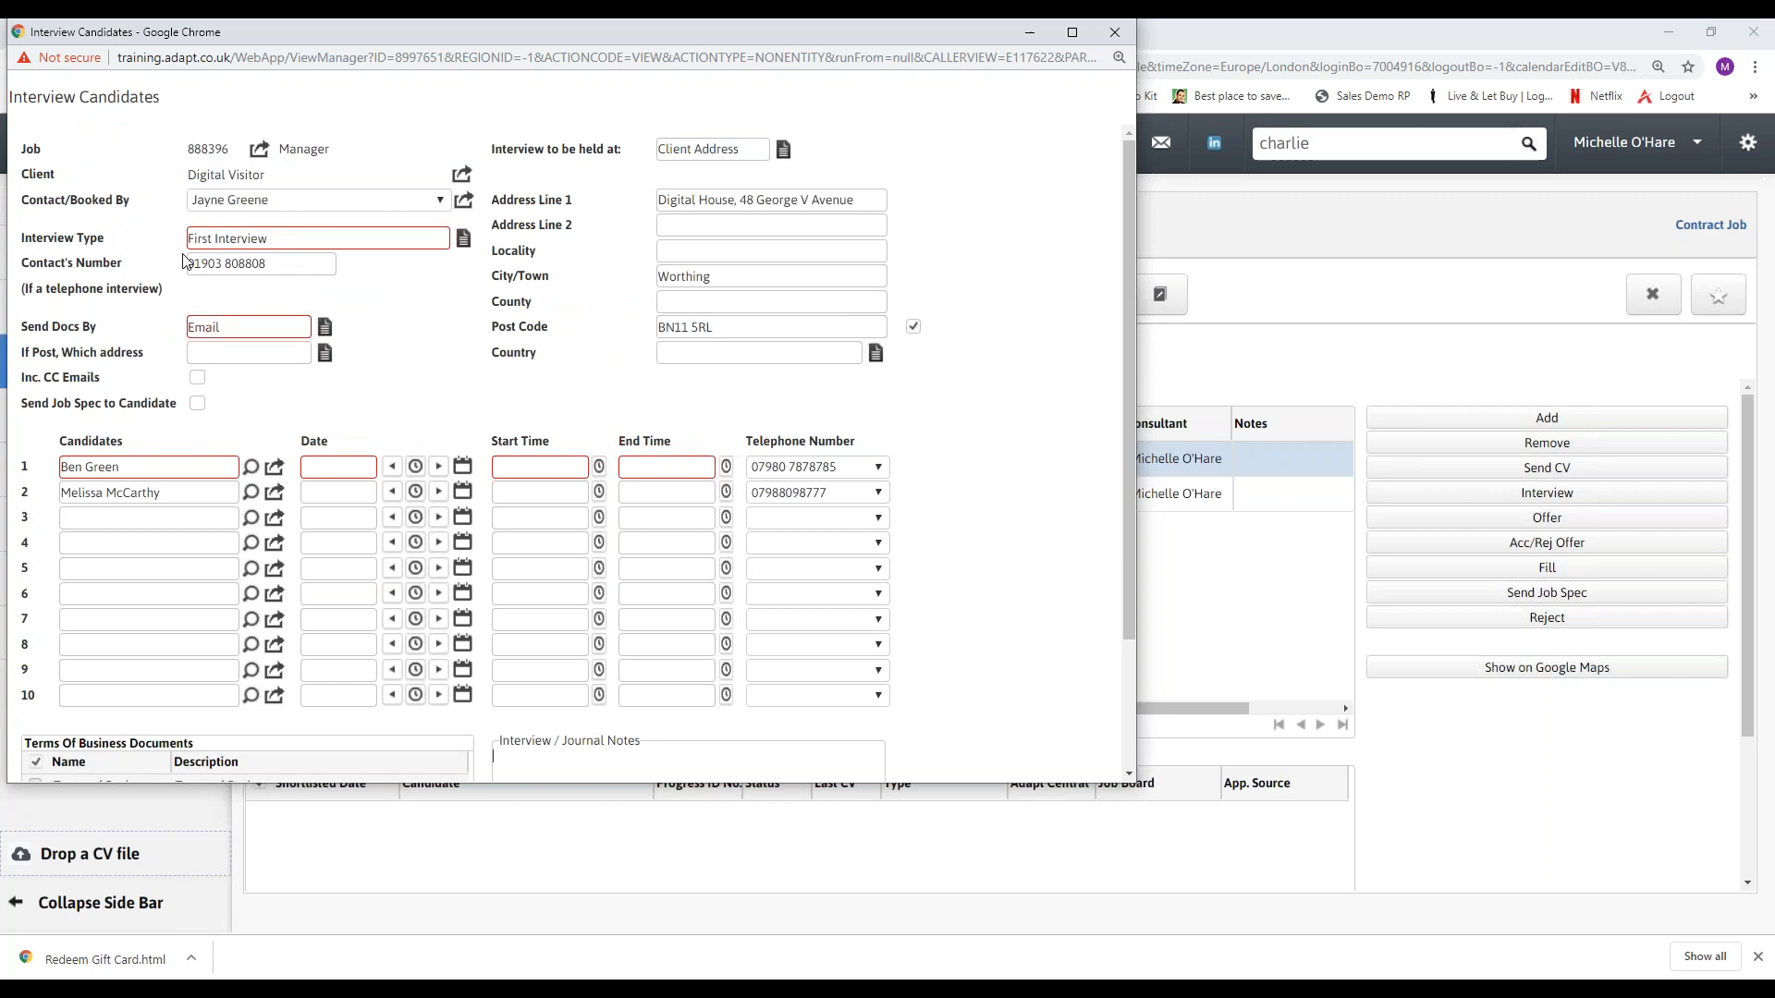
pyautogui.scroll(-2, 277, 670)
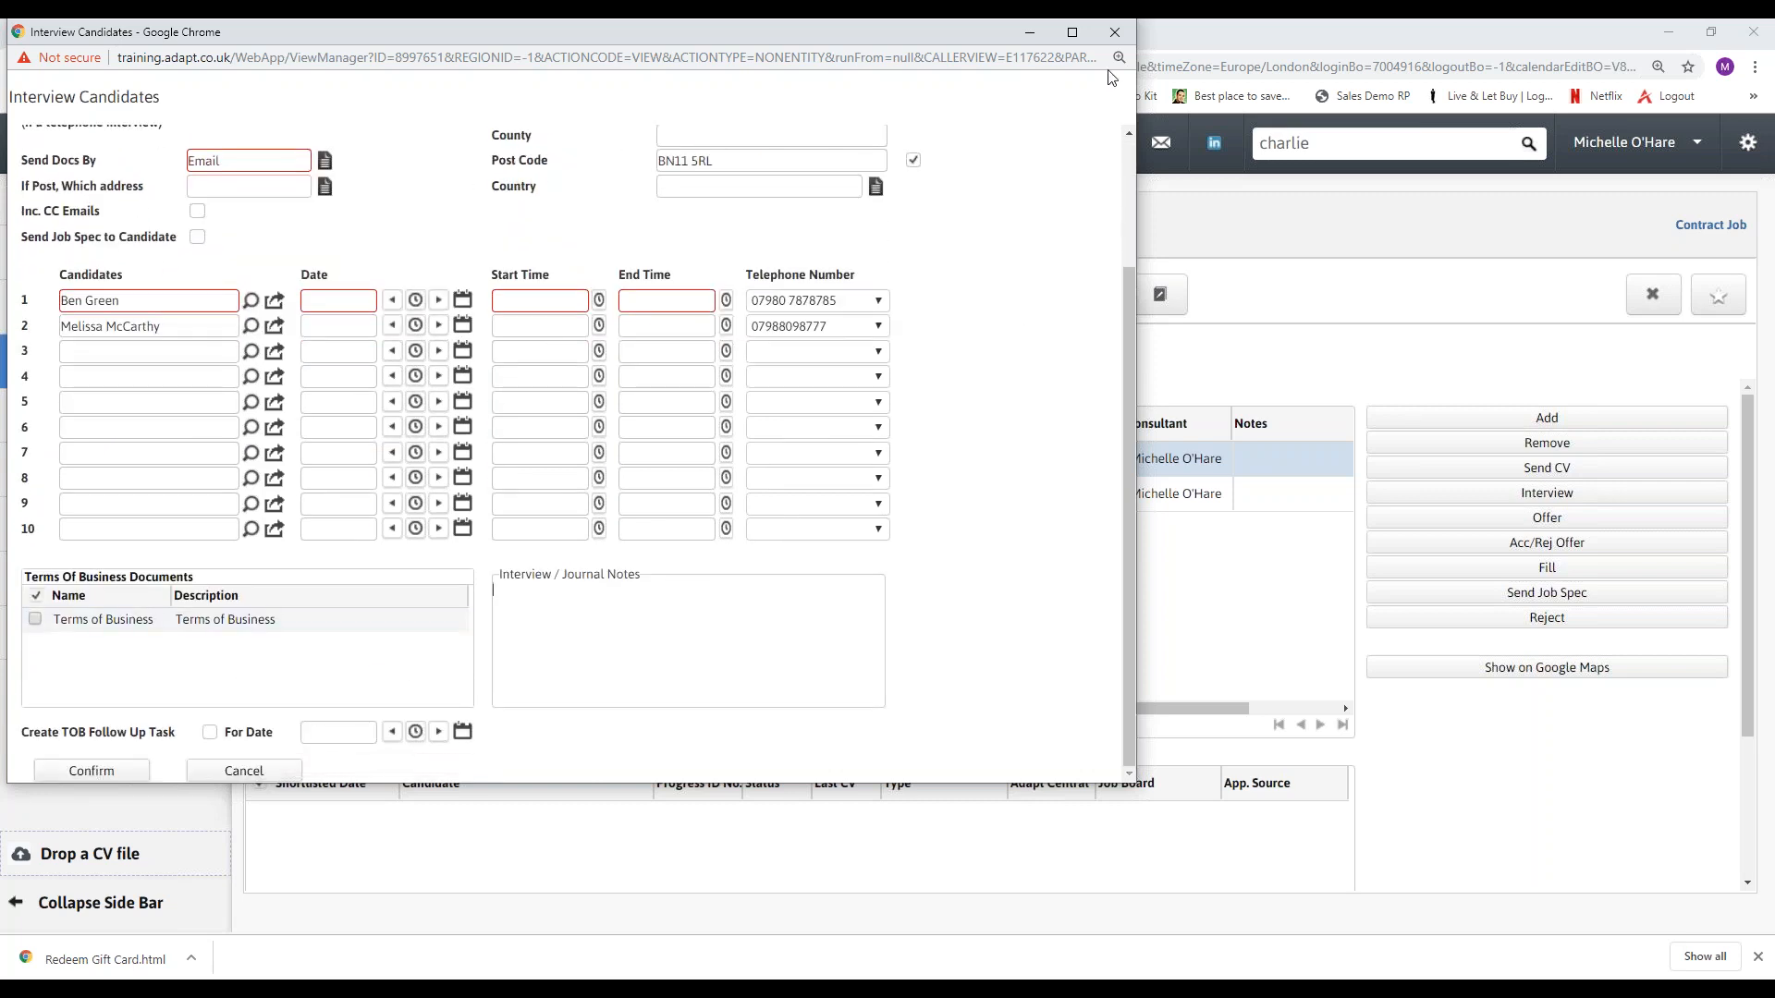
pyautogui.click(1114, 37)
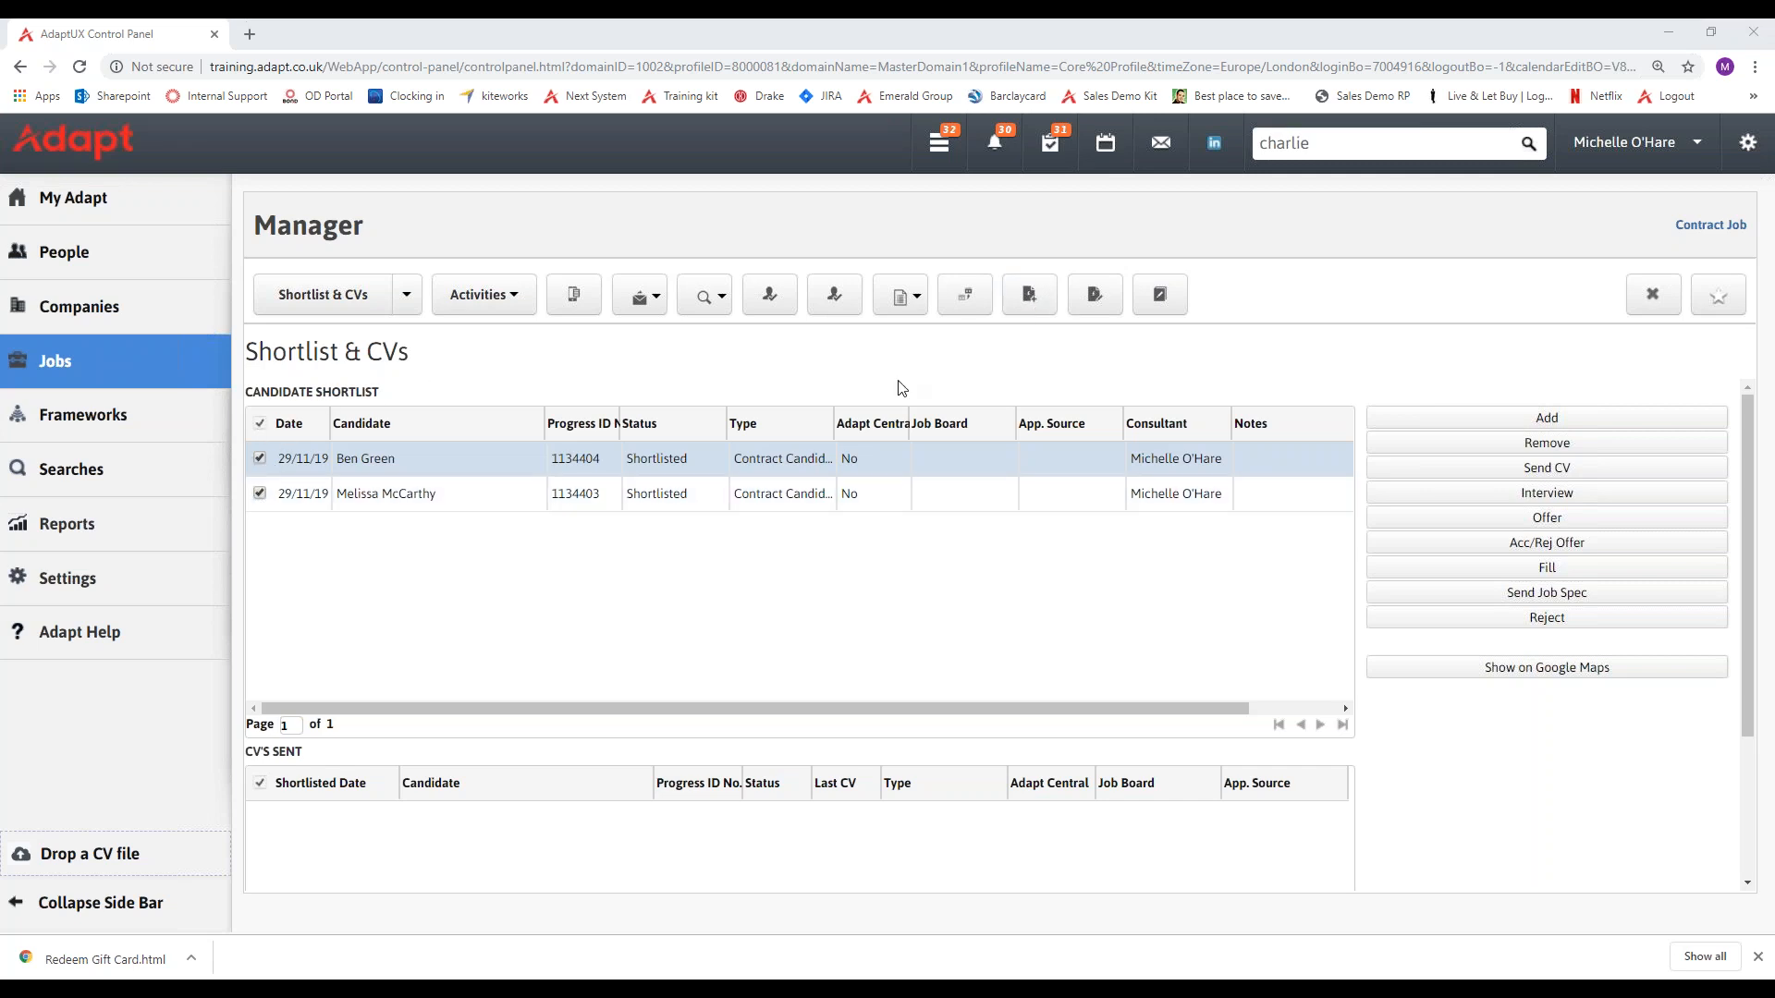
# Open the Interview Candidates form again from the job record and close it without booking.
pyautogui.click(1043, 305)
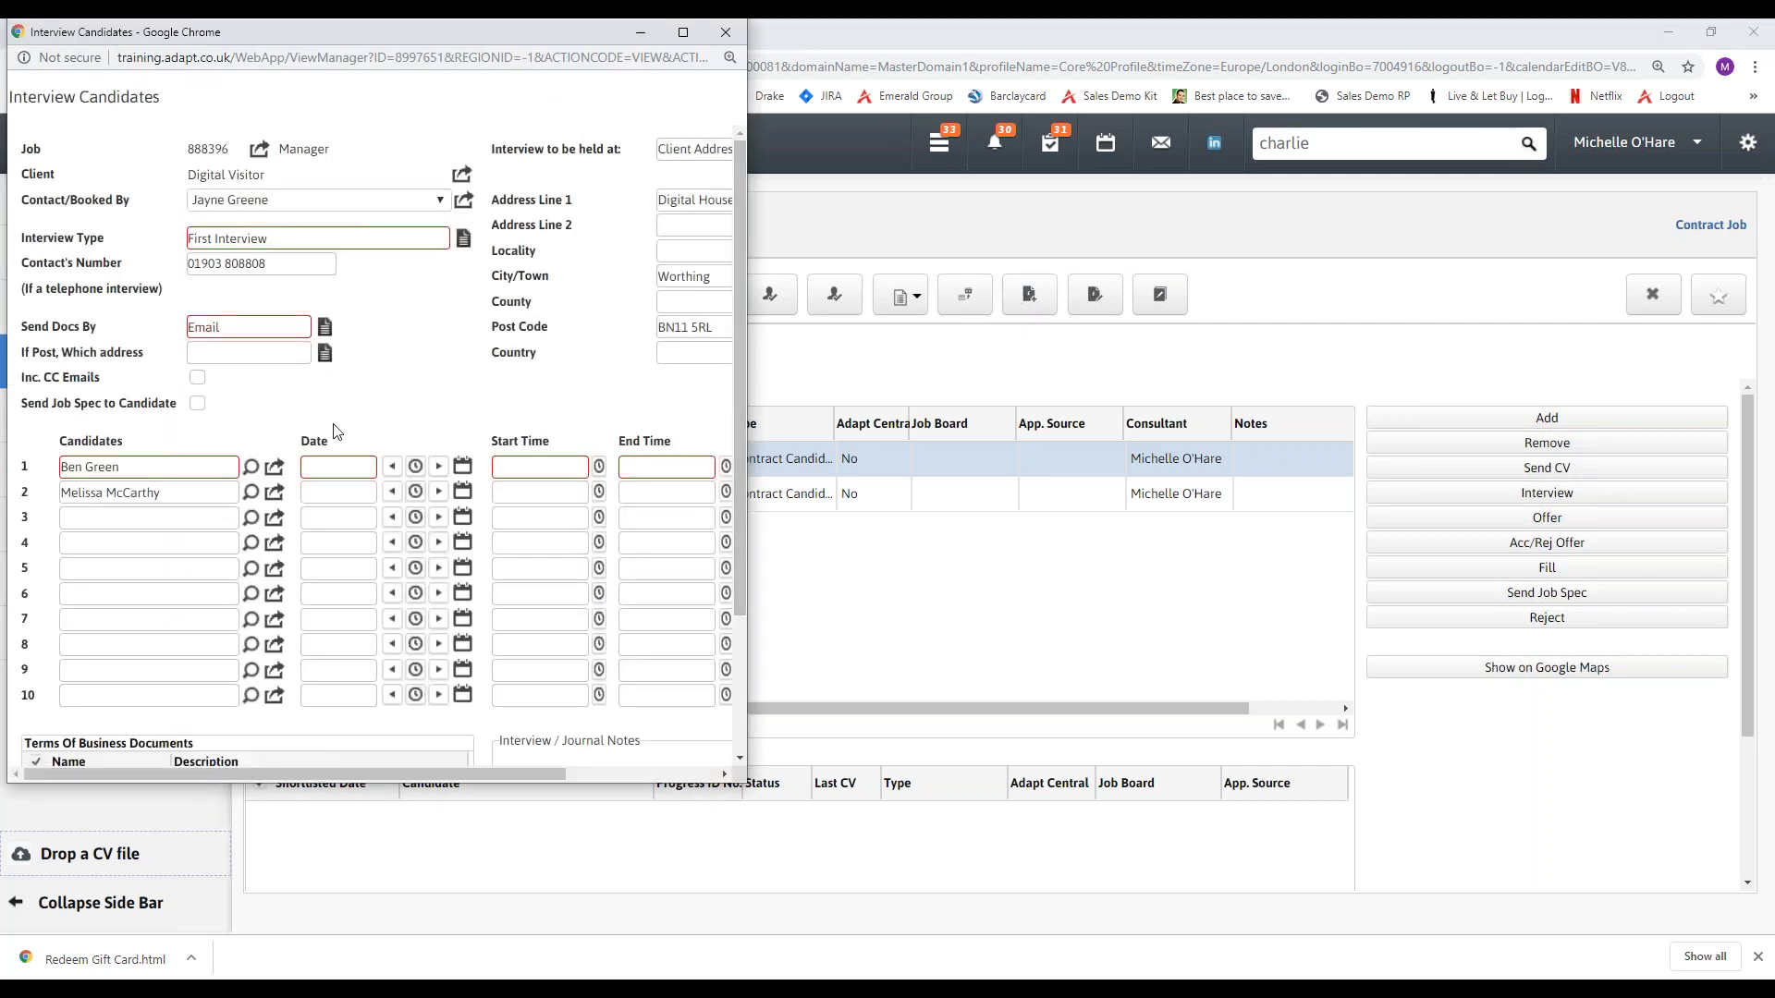
pyautogui.click(727, 33)
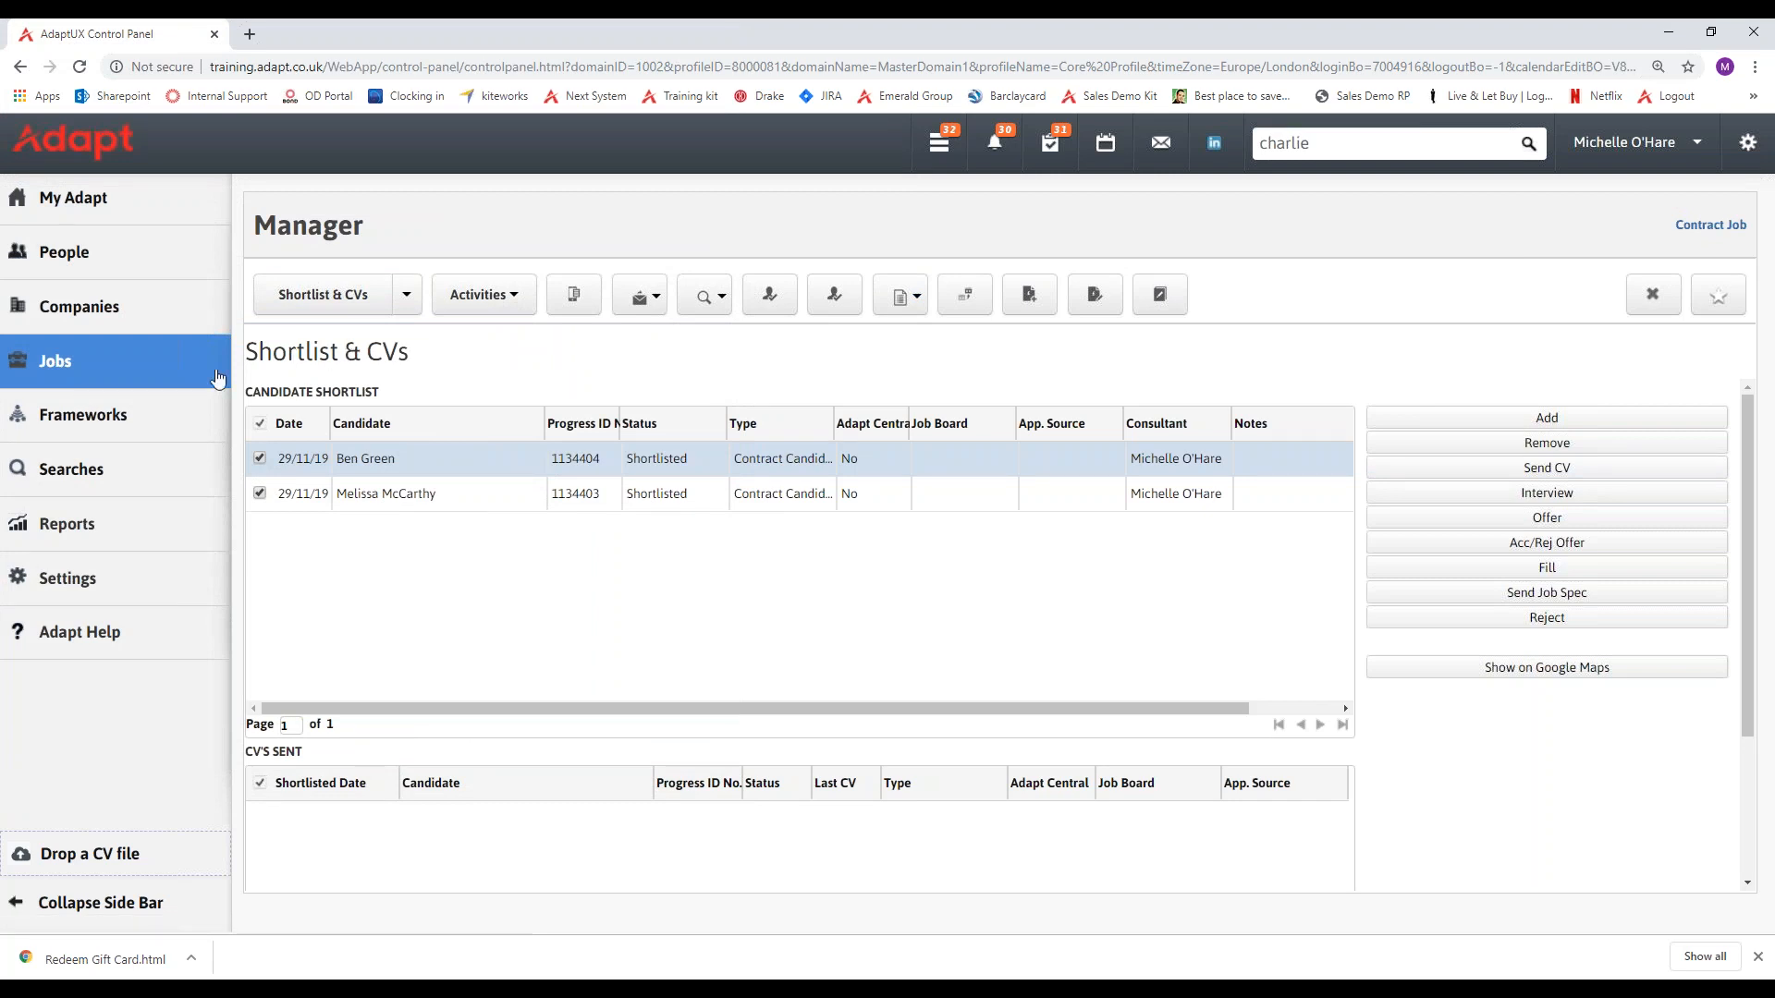
# Open the recent Receptionist temporary job and review the shortlist, CVs sent, and interviews and offers under Candidate Activity.
pyautogui.moveTo(213, 374)
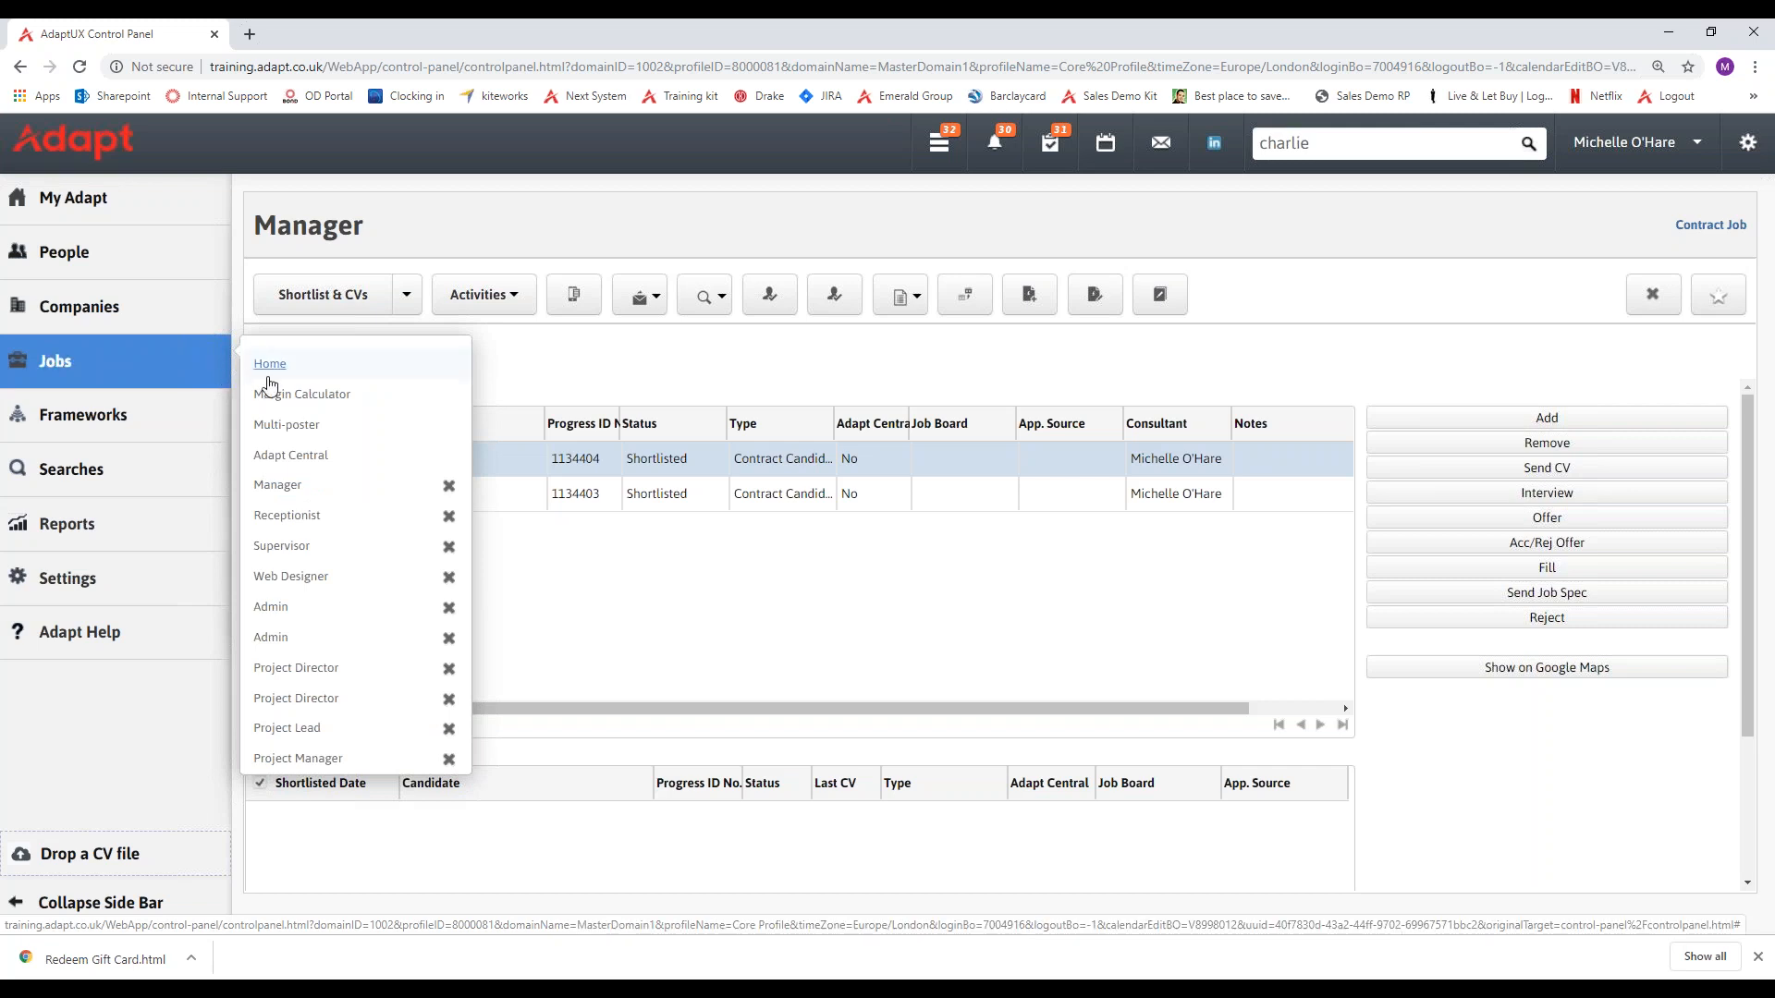
pyautogui.click(321, 526)
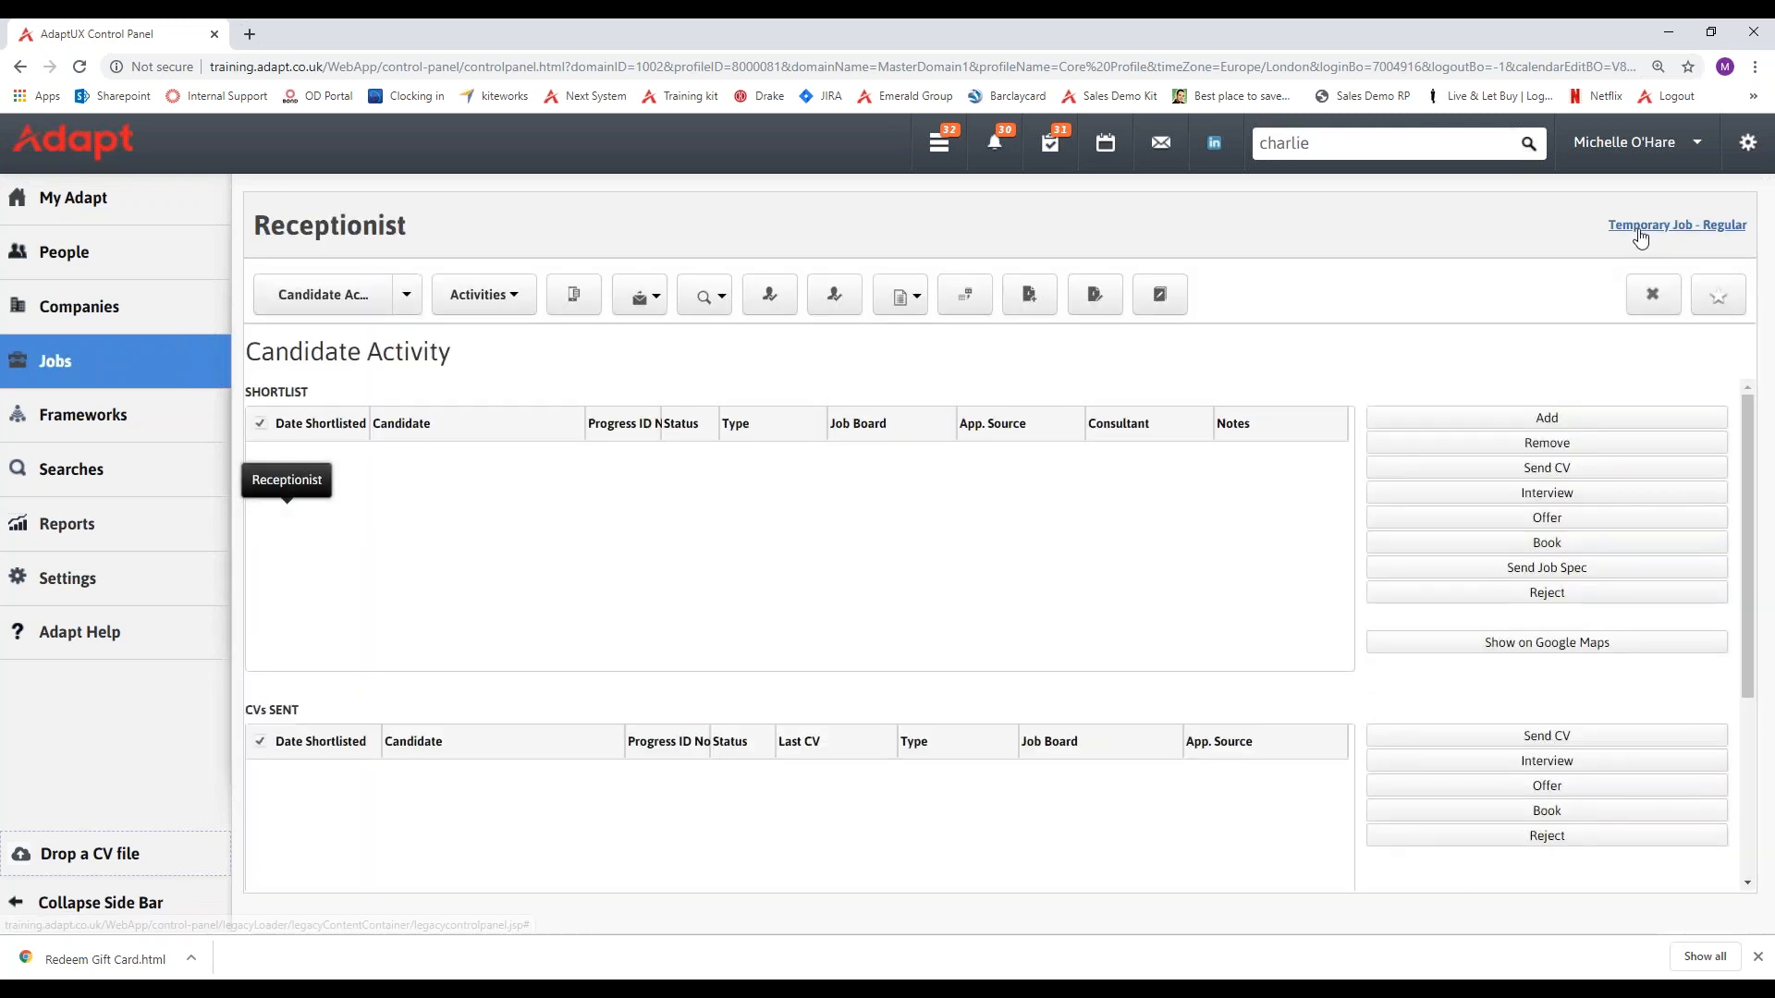
pyautogui.click(407, 296)
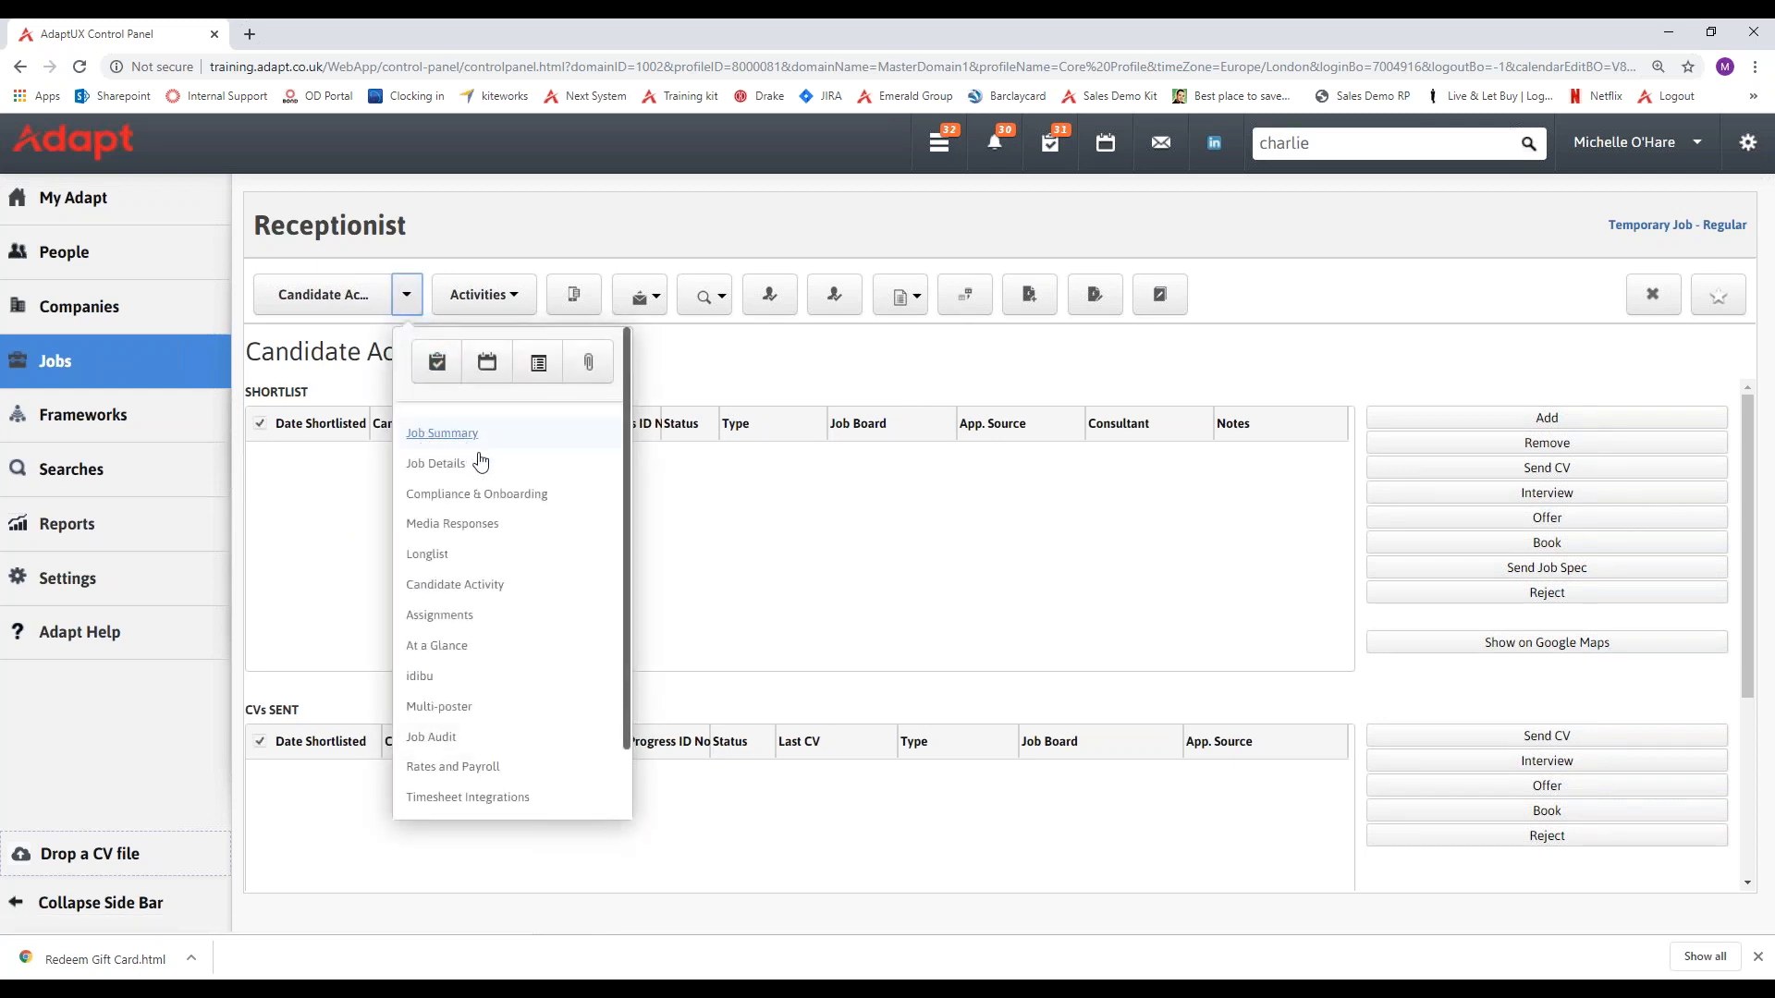
pyautogui.click(527, 584)
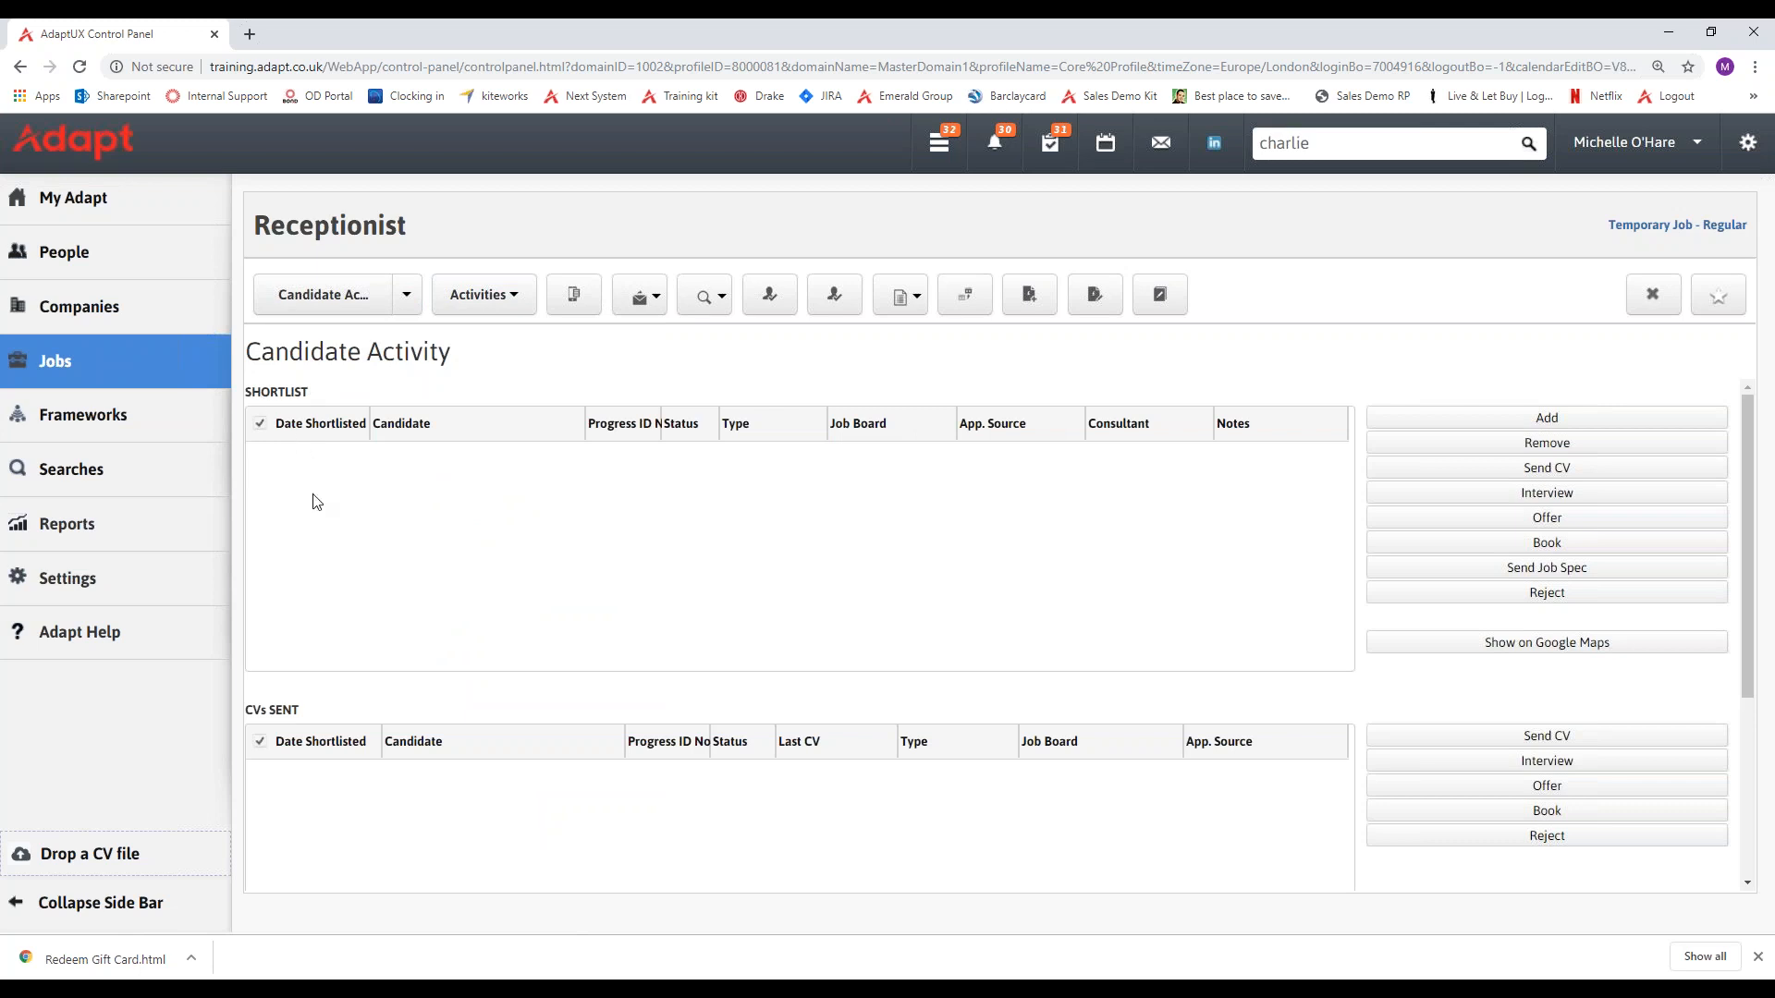
pyautogui.scroll(-2, 313, 502)
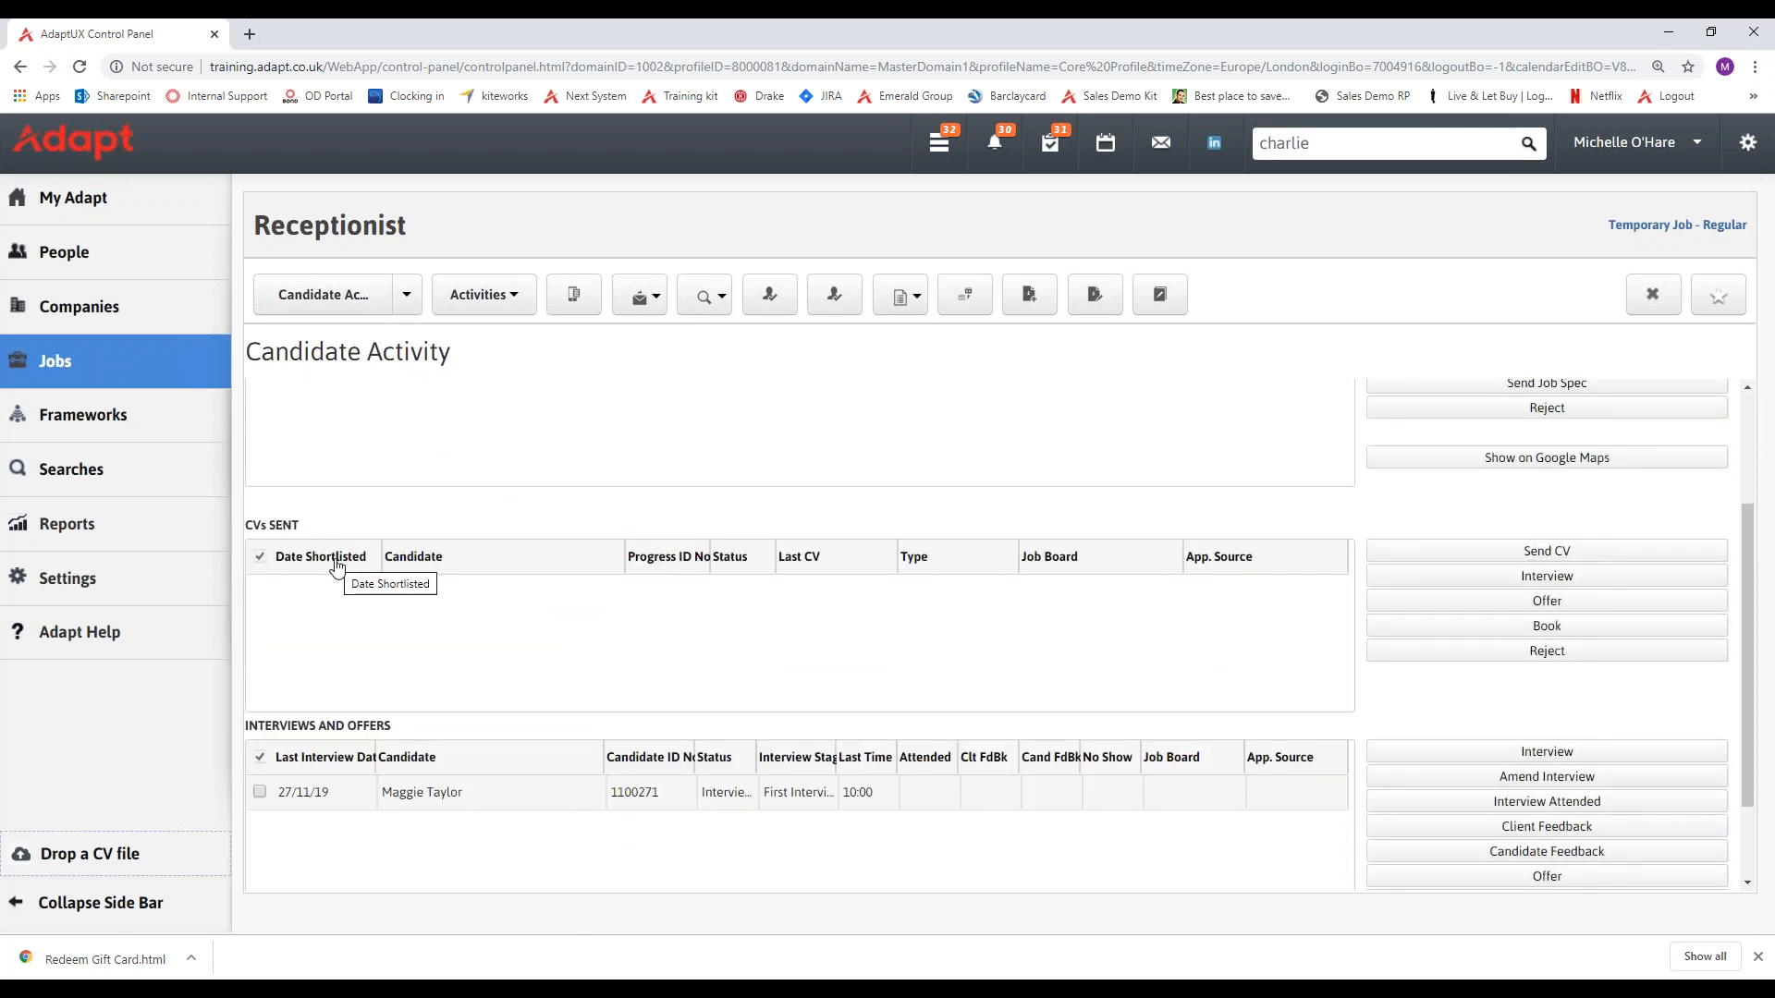
pyautogui.scroll(2, 312, 520)
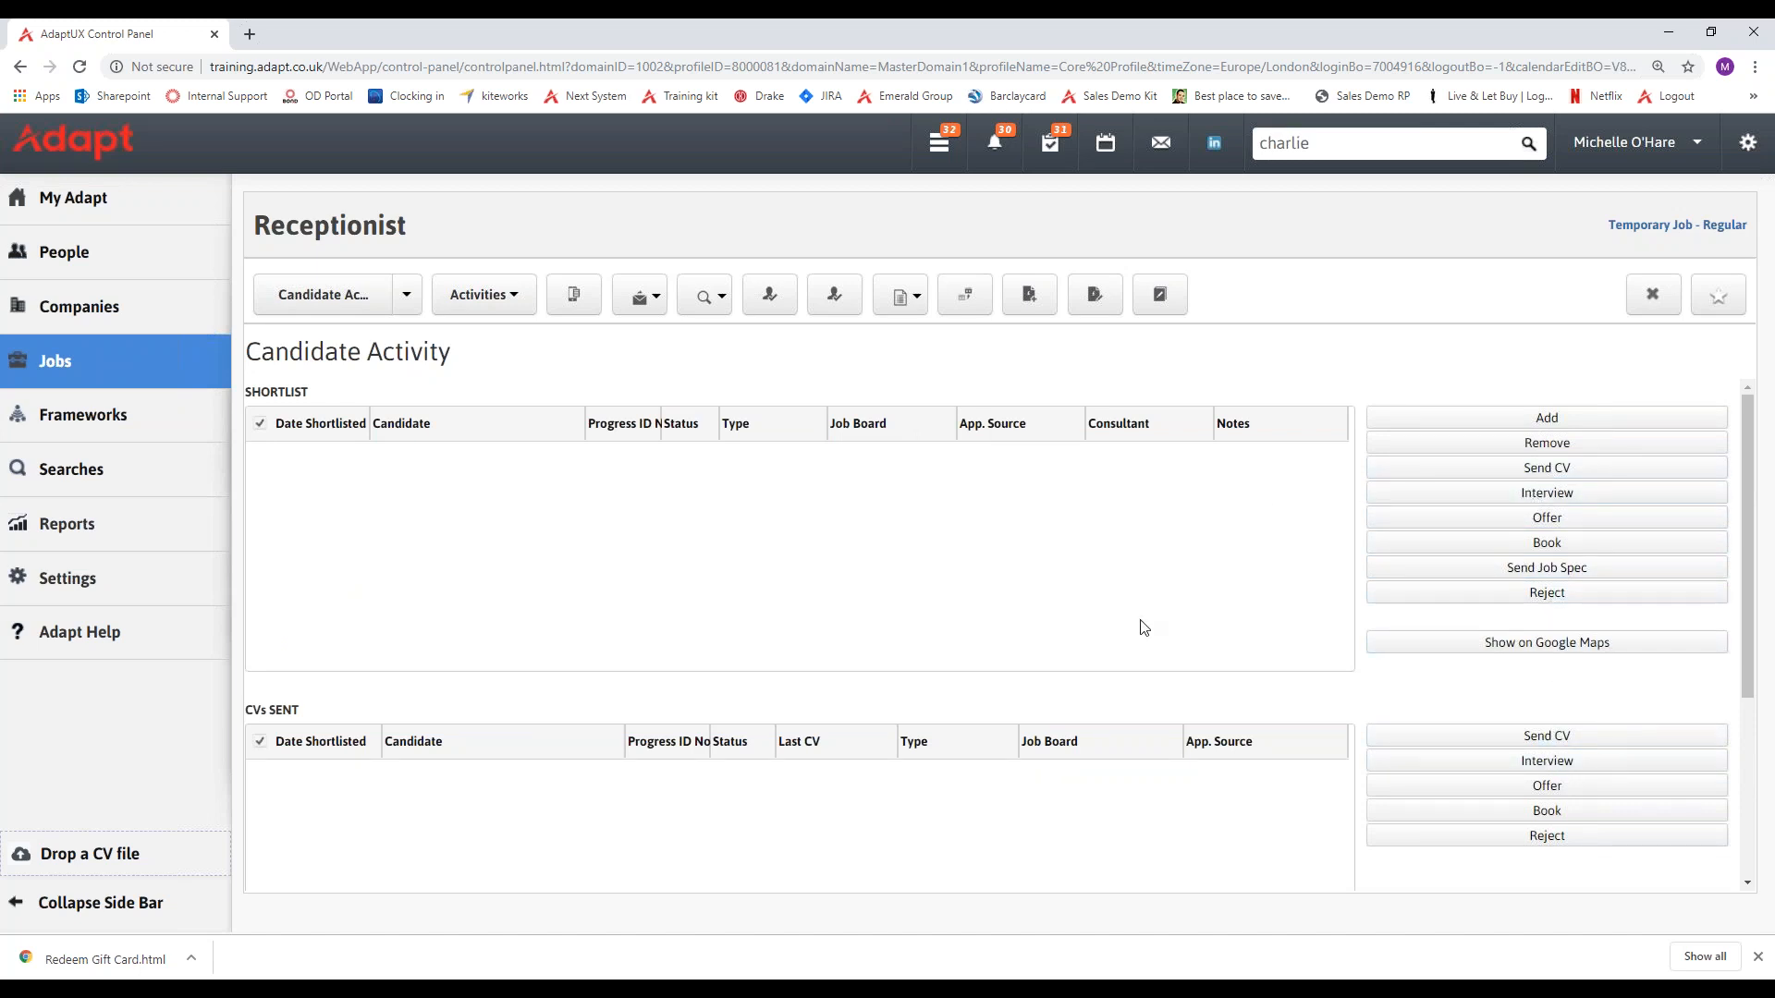
# Open the most recent candidate's record under People and show the Profile page.
pyautogui.moveTo(206, 257)
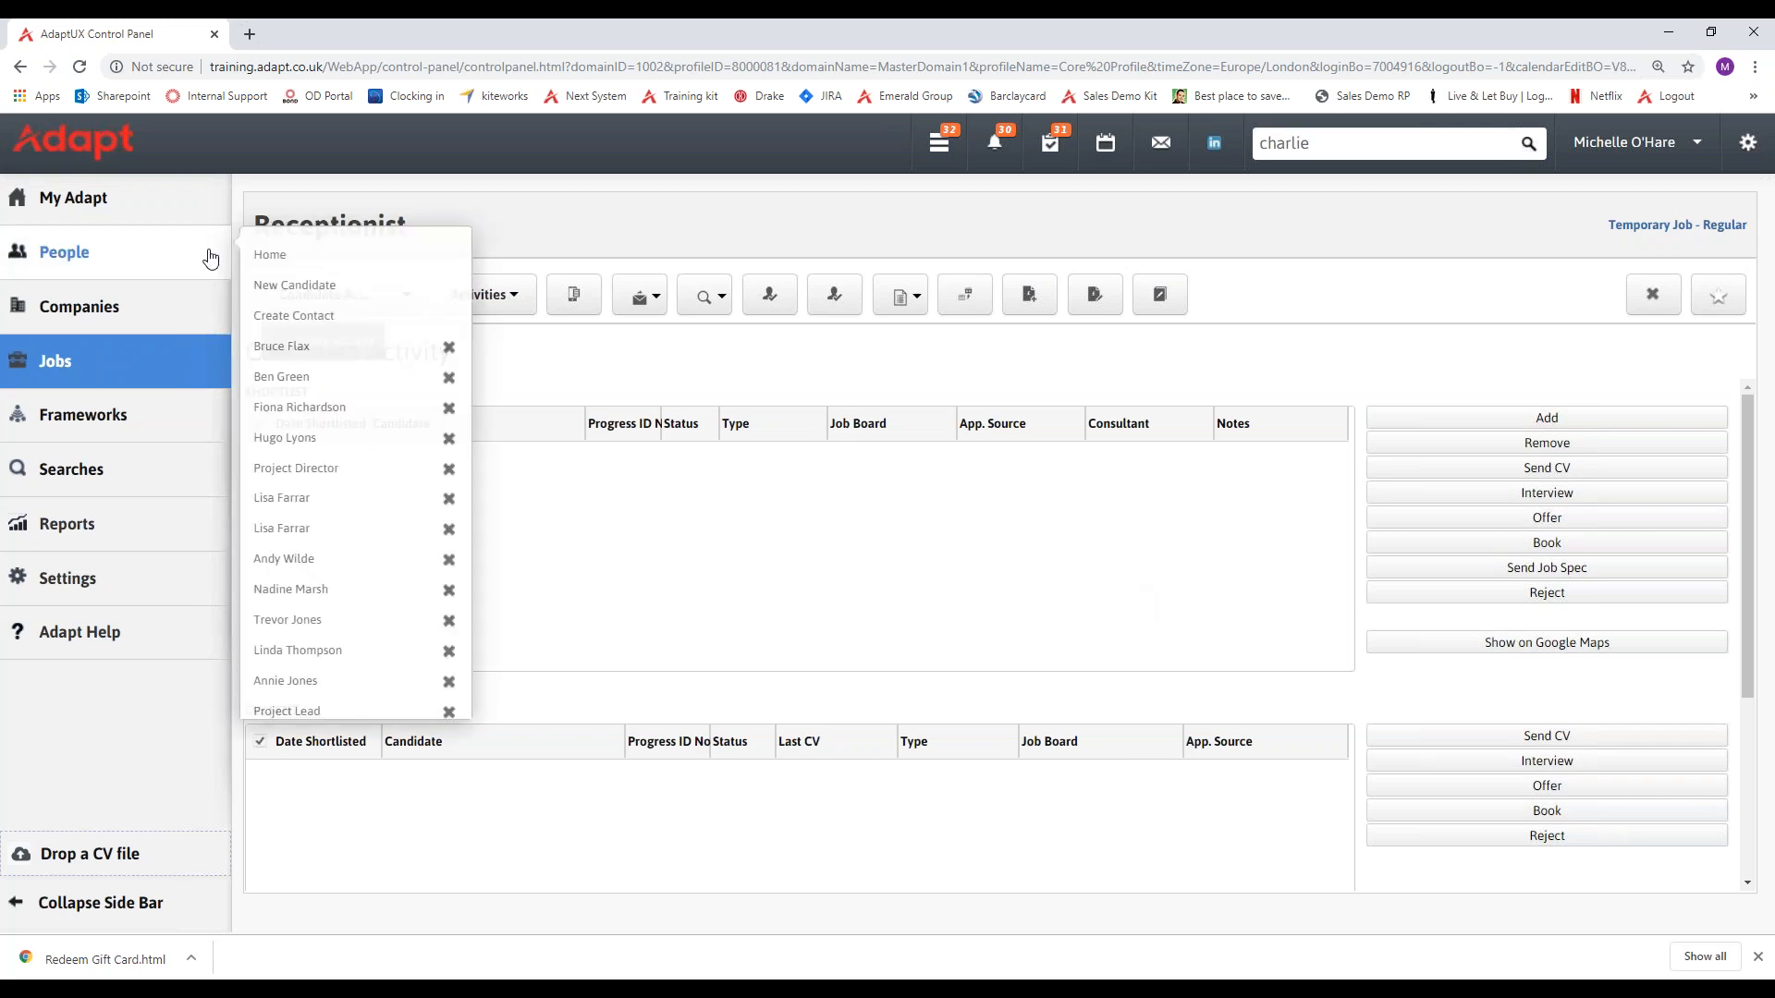
pyautogui.click(281, 347)
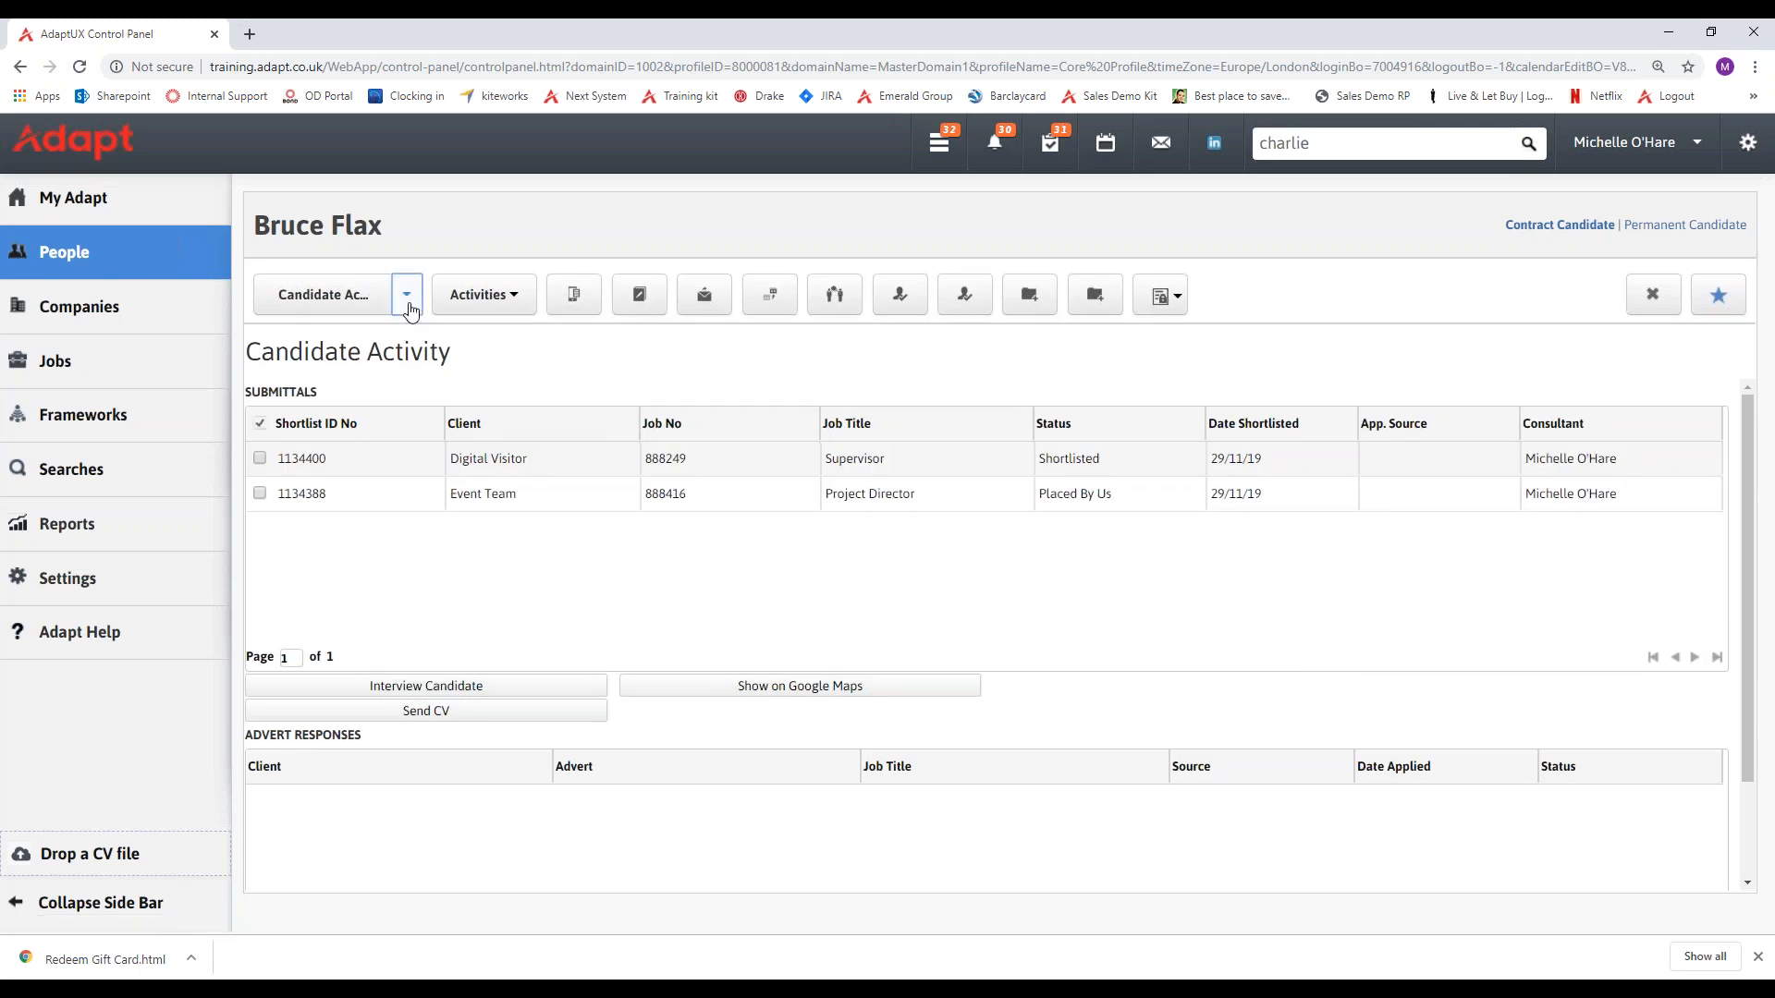
pyautogui.click(407, 294)
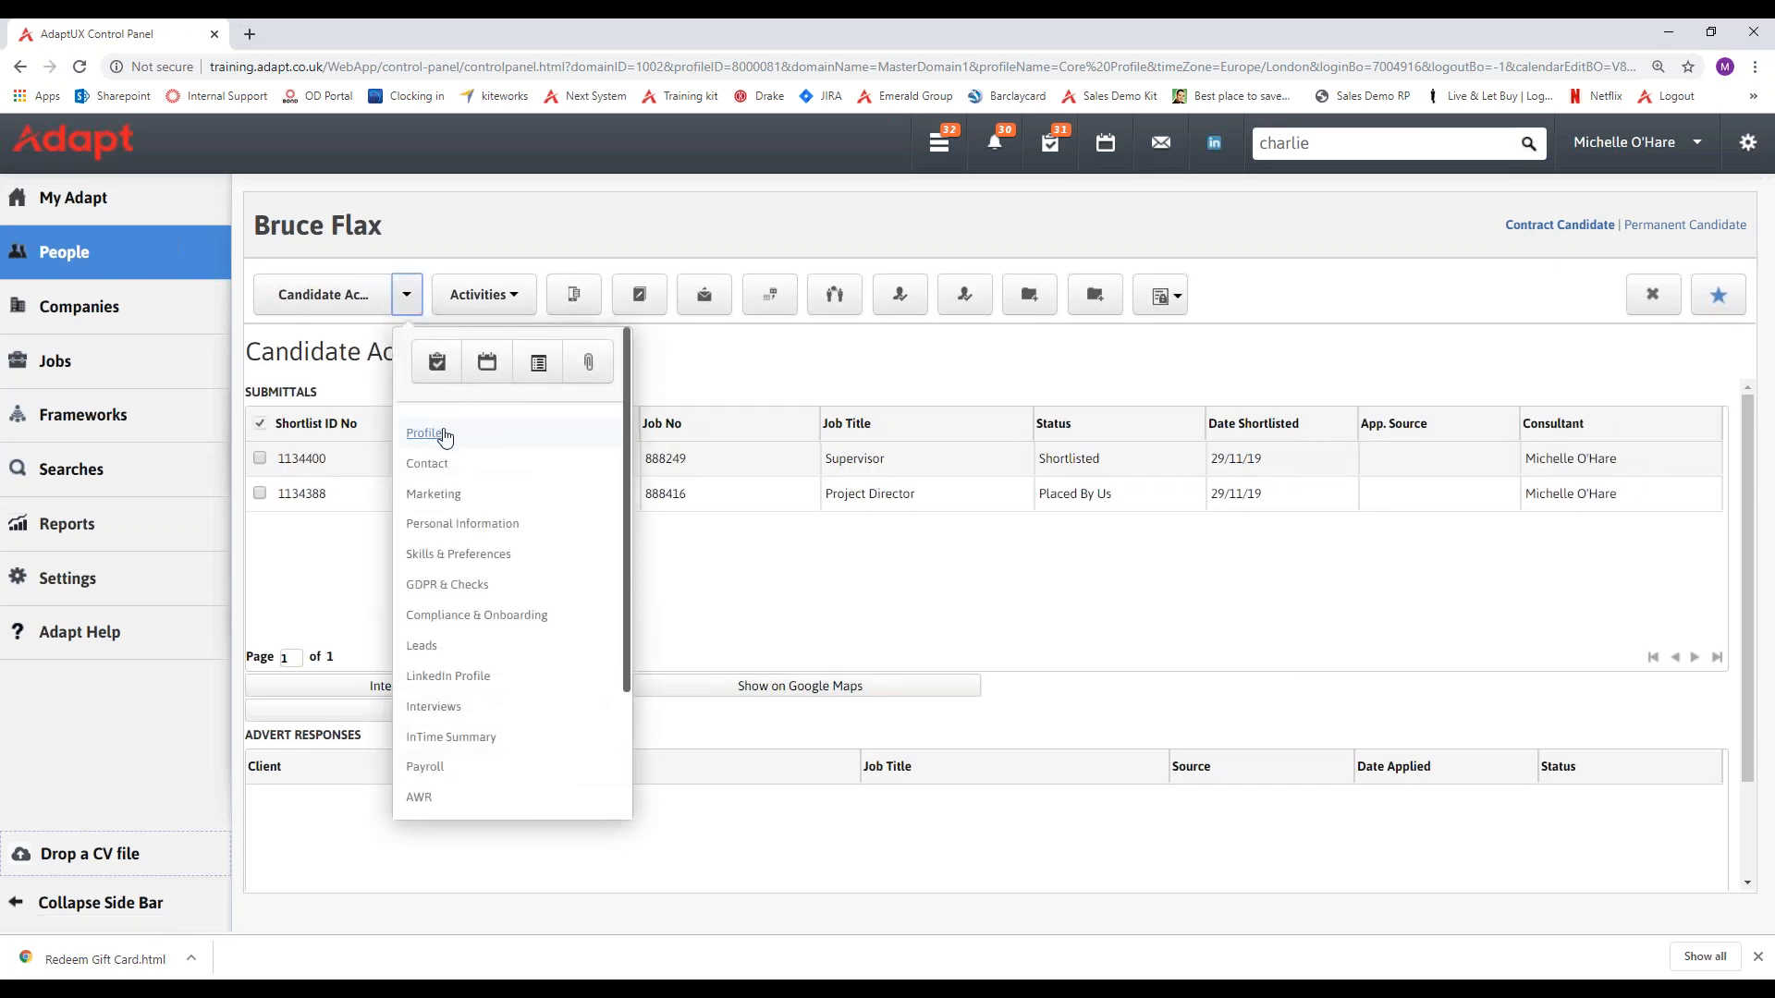
pyautogui.click(444, 436)
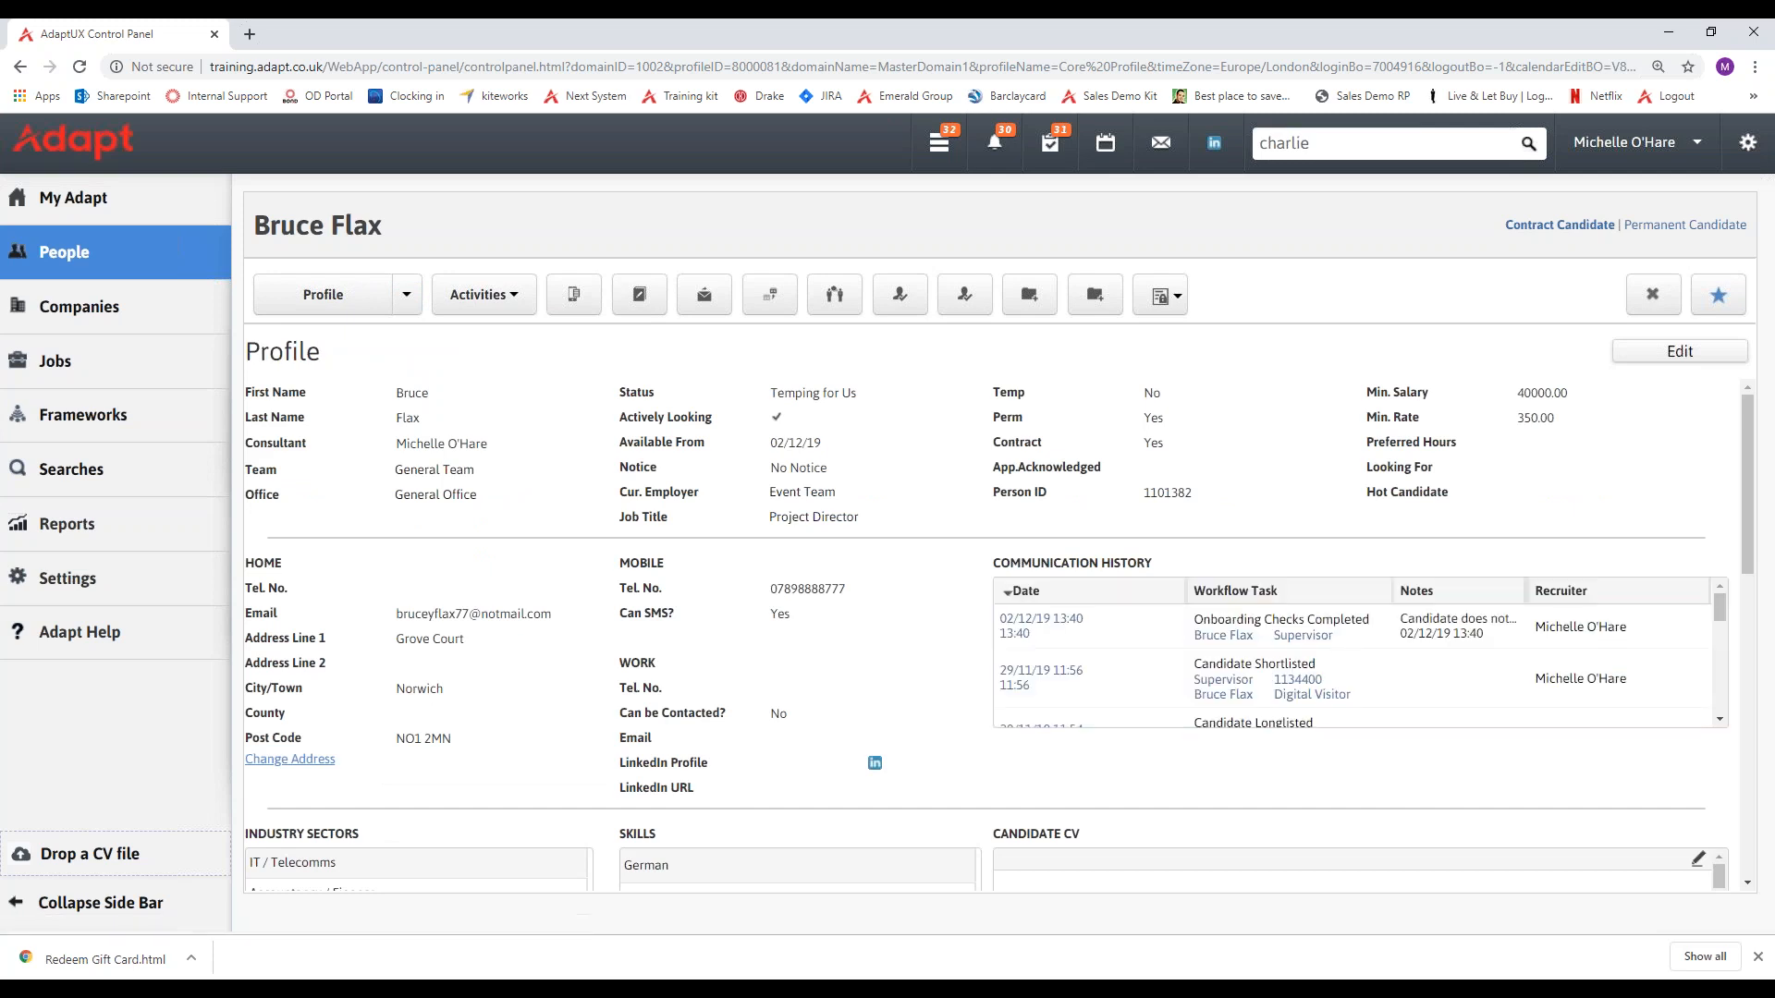
# Show the Candidate Activity page of the open candidate record.
pyautogui.click(407, 294)
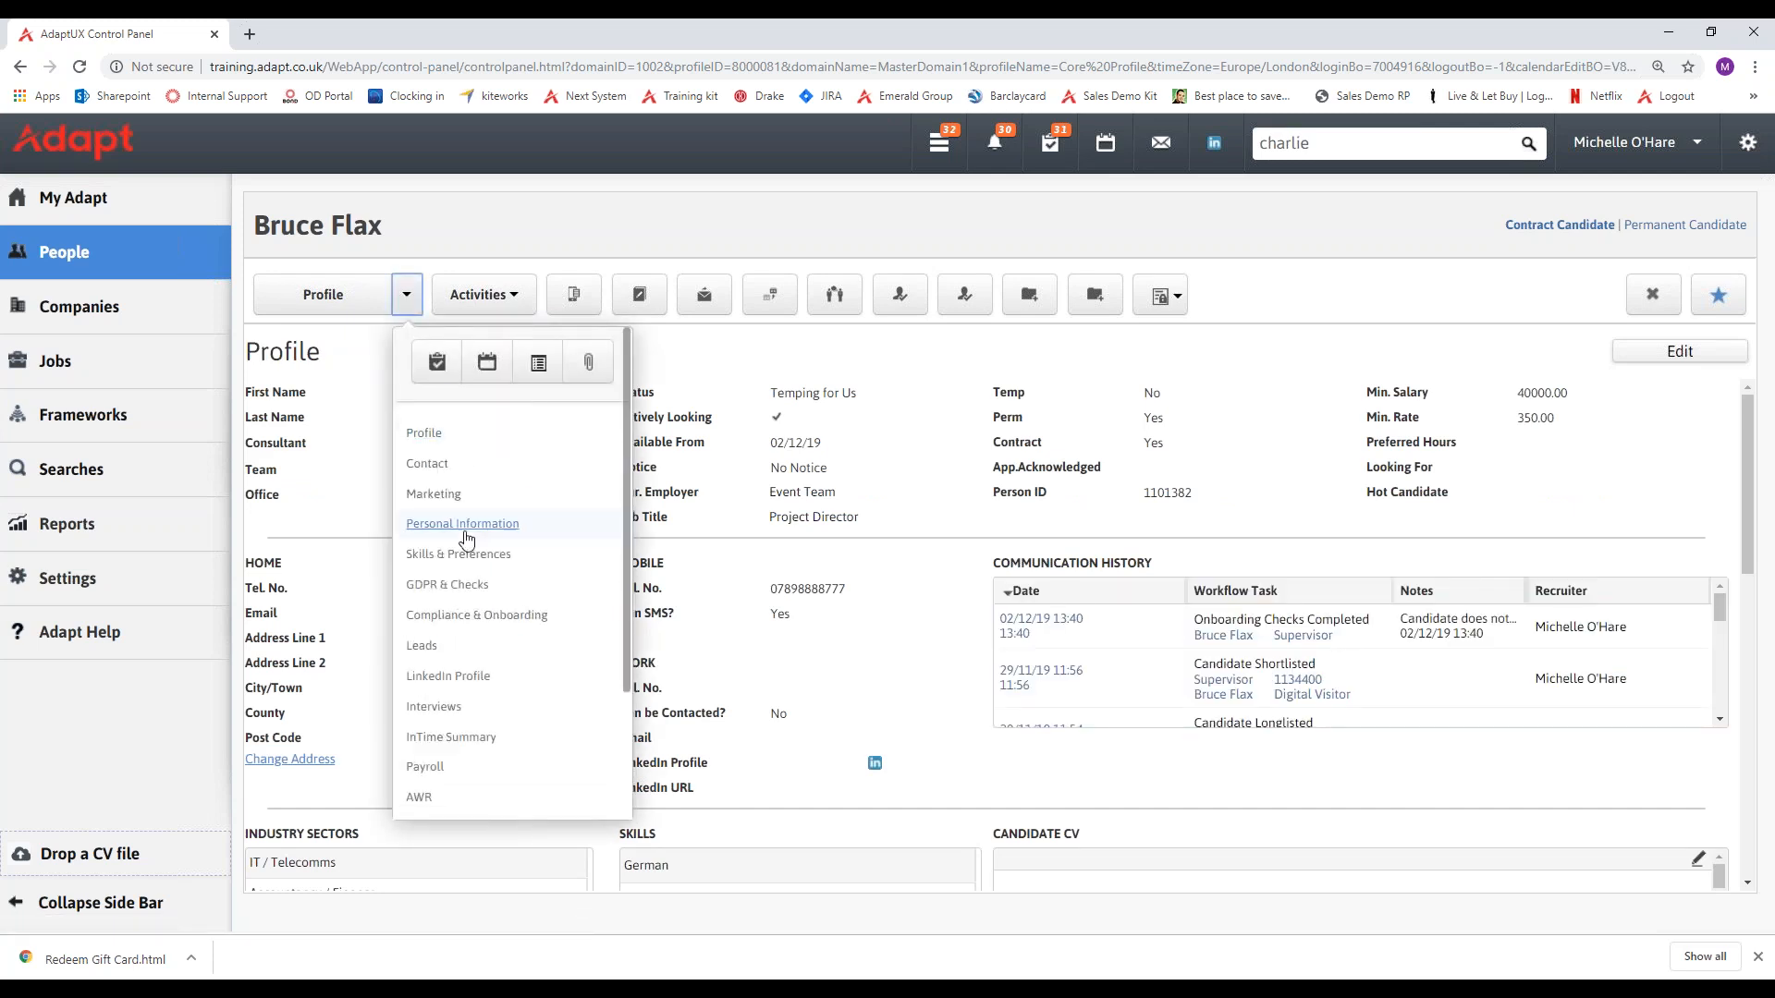
pyautogui.scroll(-1, 466, 544)
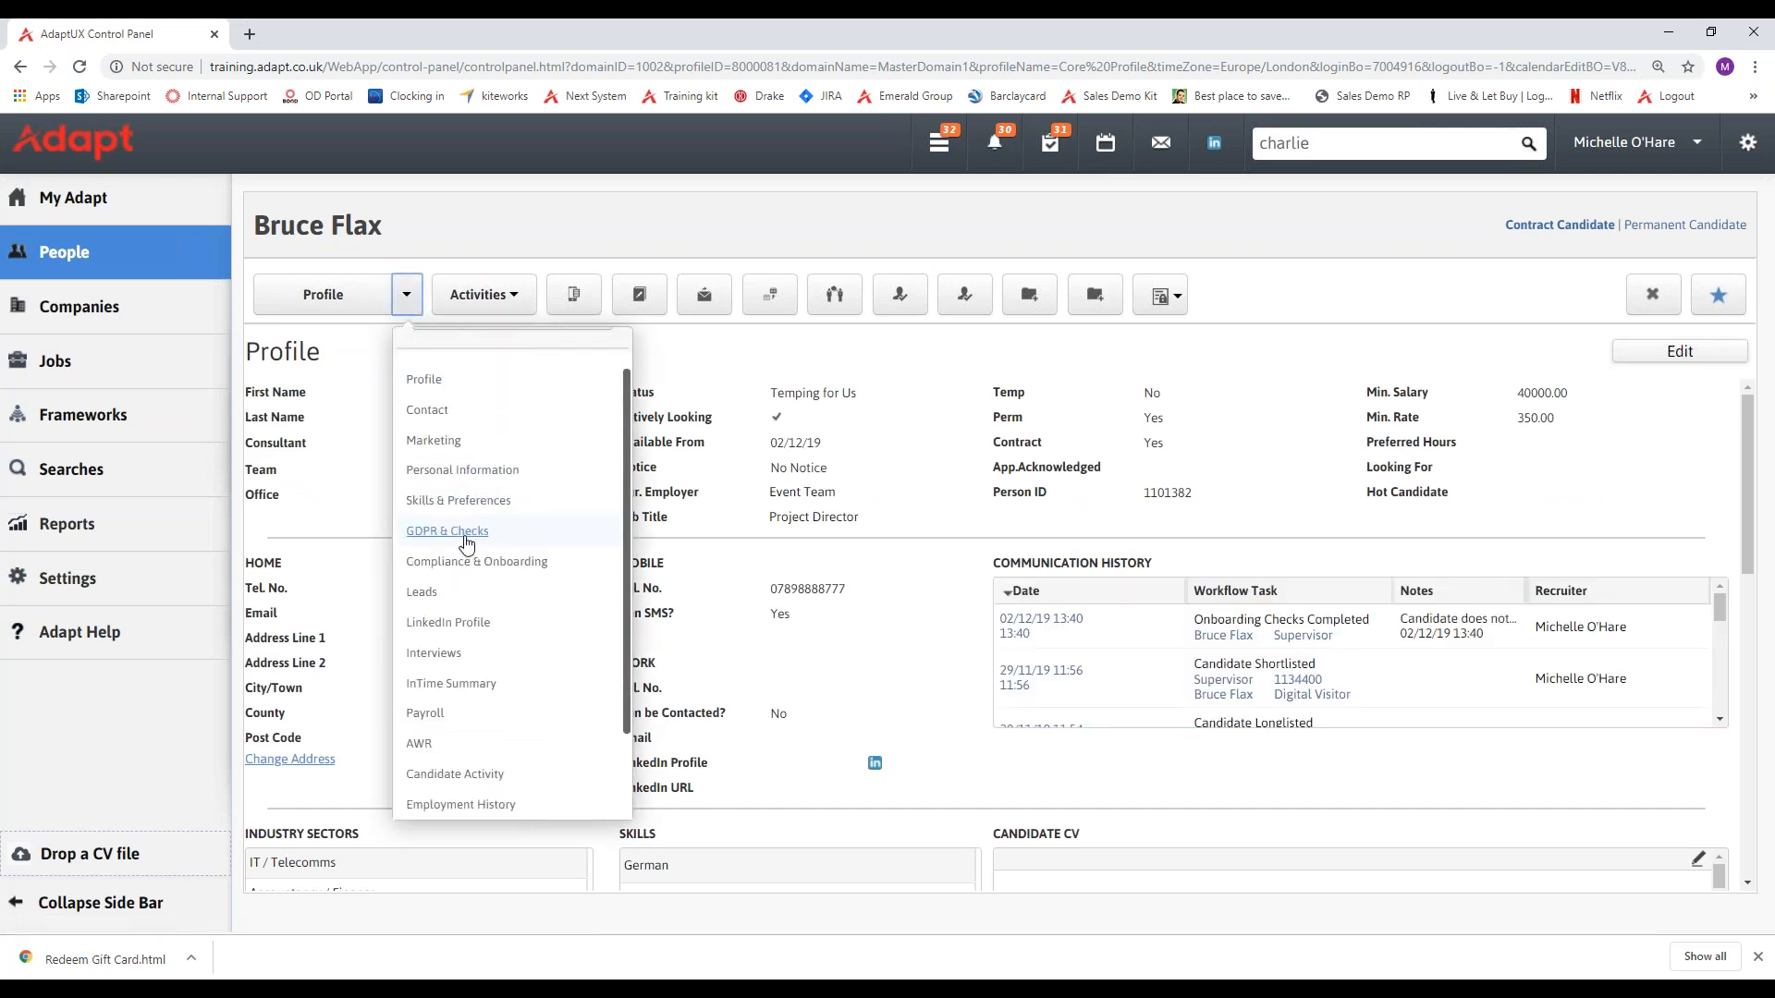
pyautogui.click(455, 775)
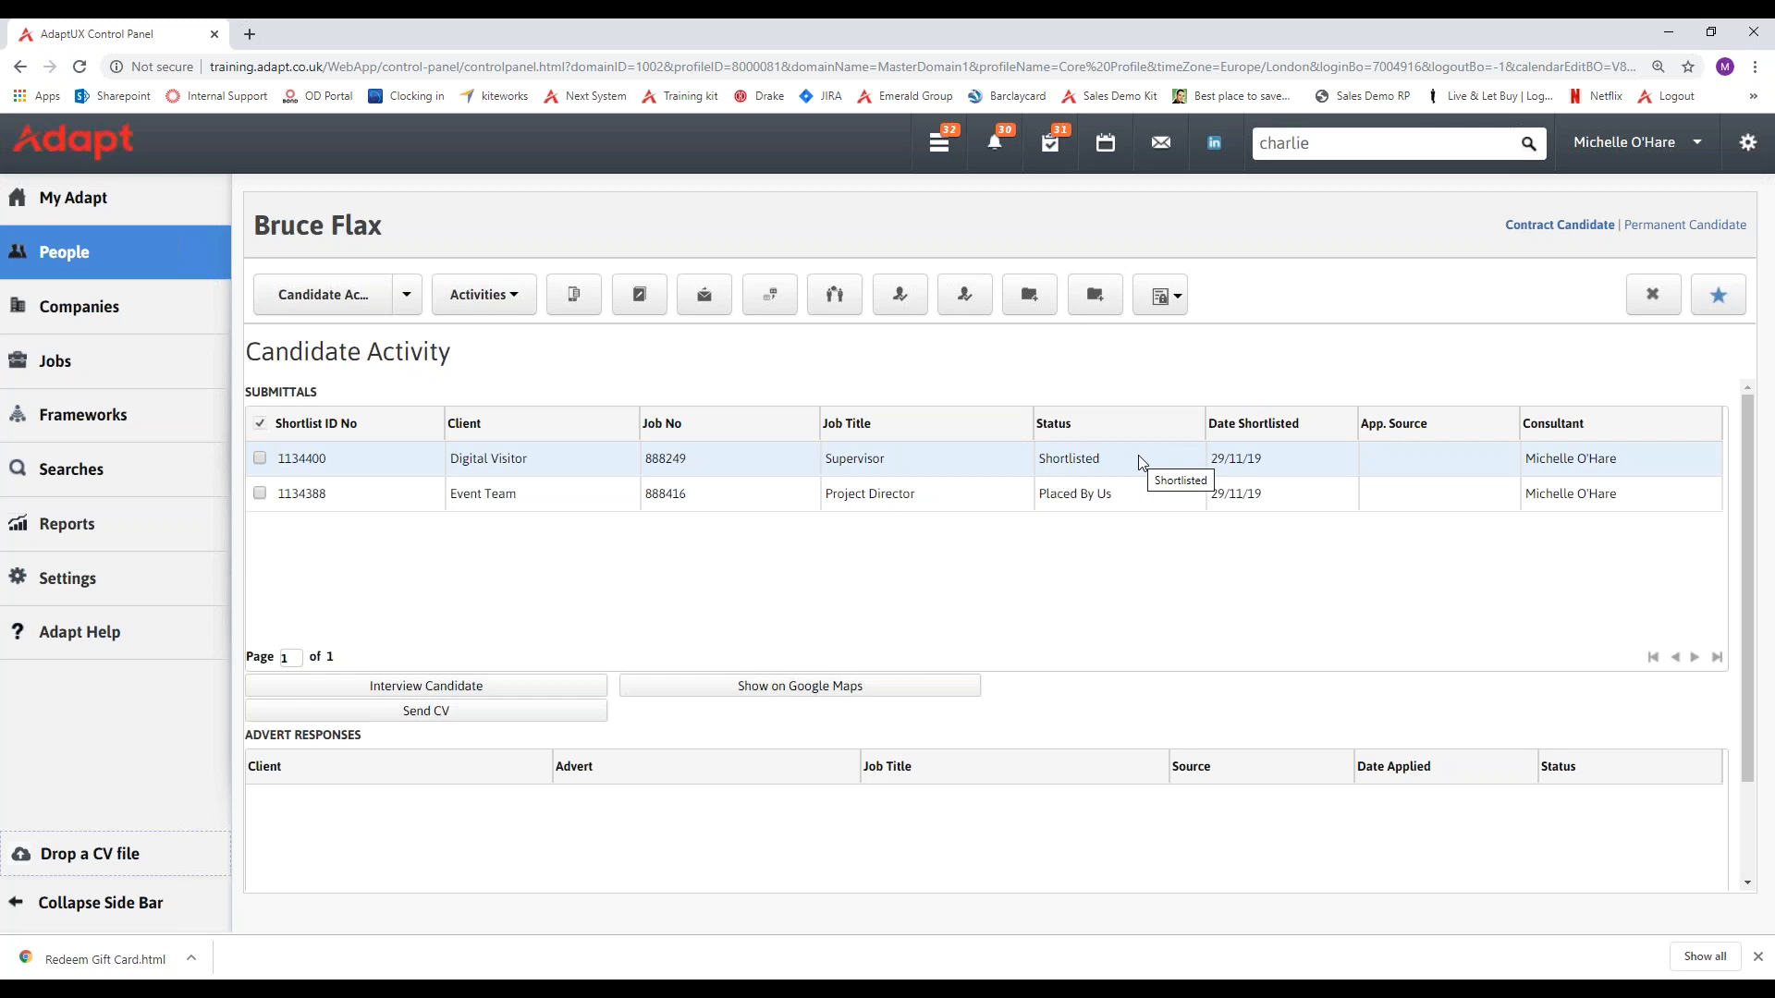
# Open the Interview Candidates form for the shortlisted Supervisor submittal at Digital Visitor, enlarge and review it, and close it without booking.
pyautogui.click(260, 460)
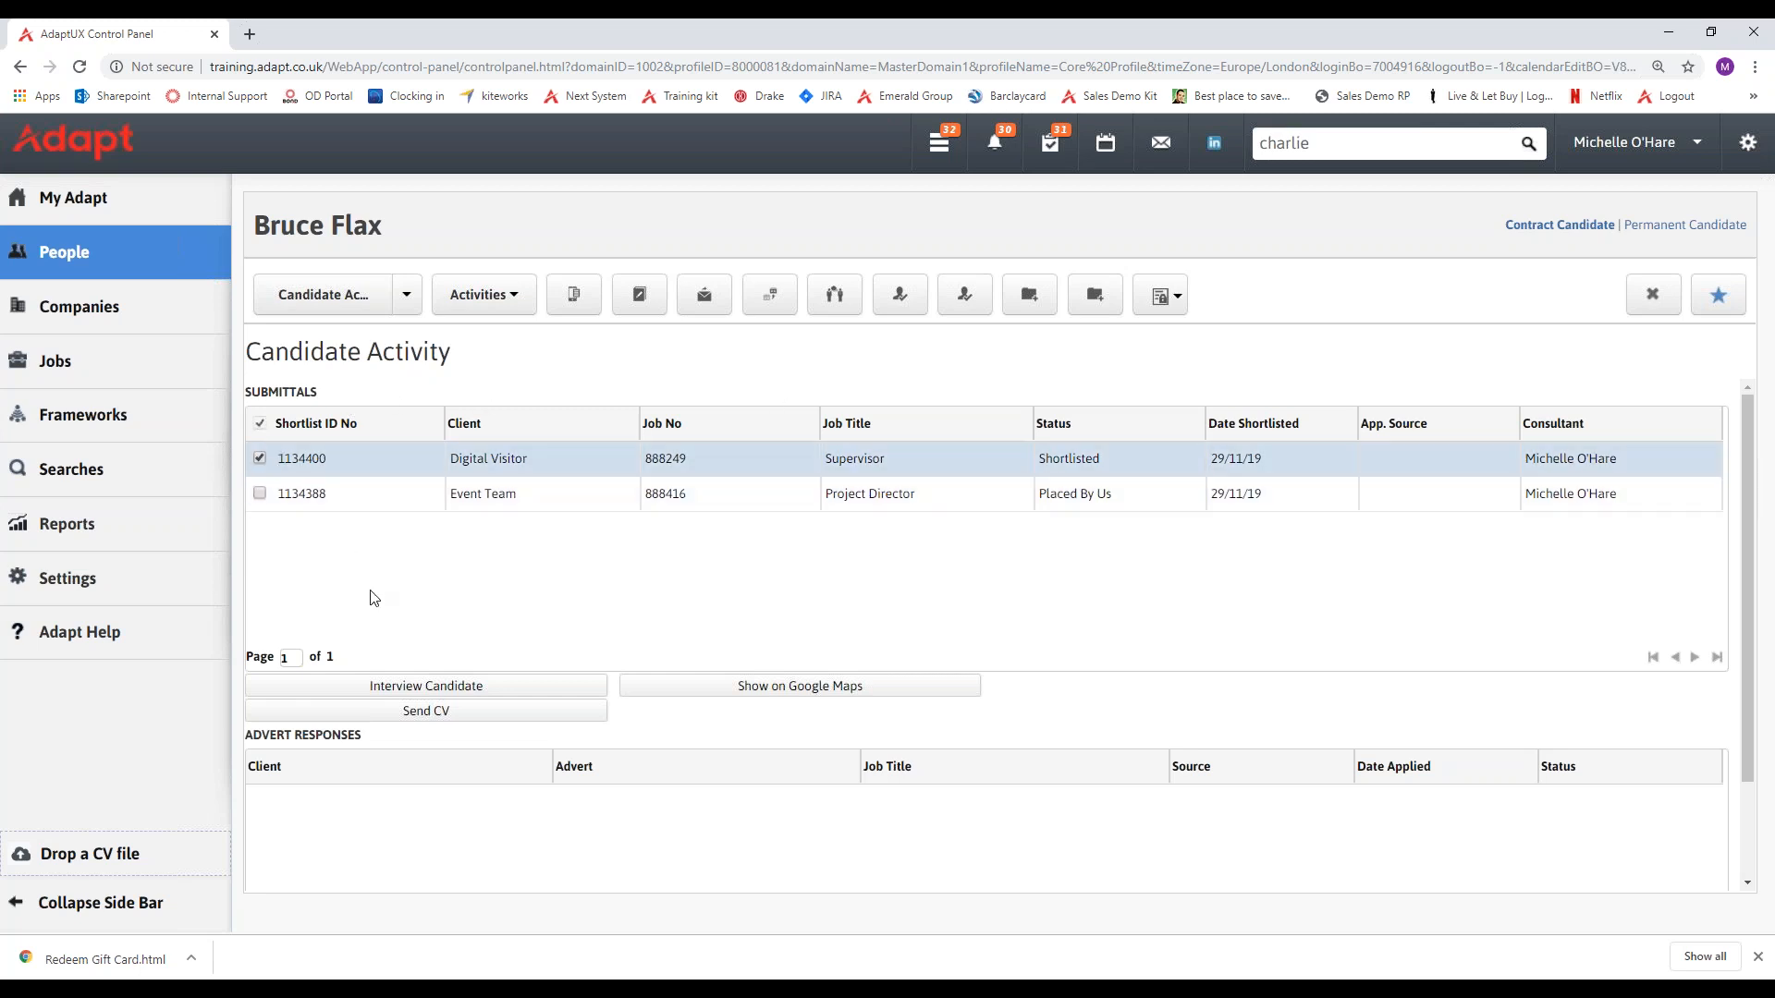
pyautogui.click(441, 689)
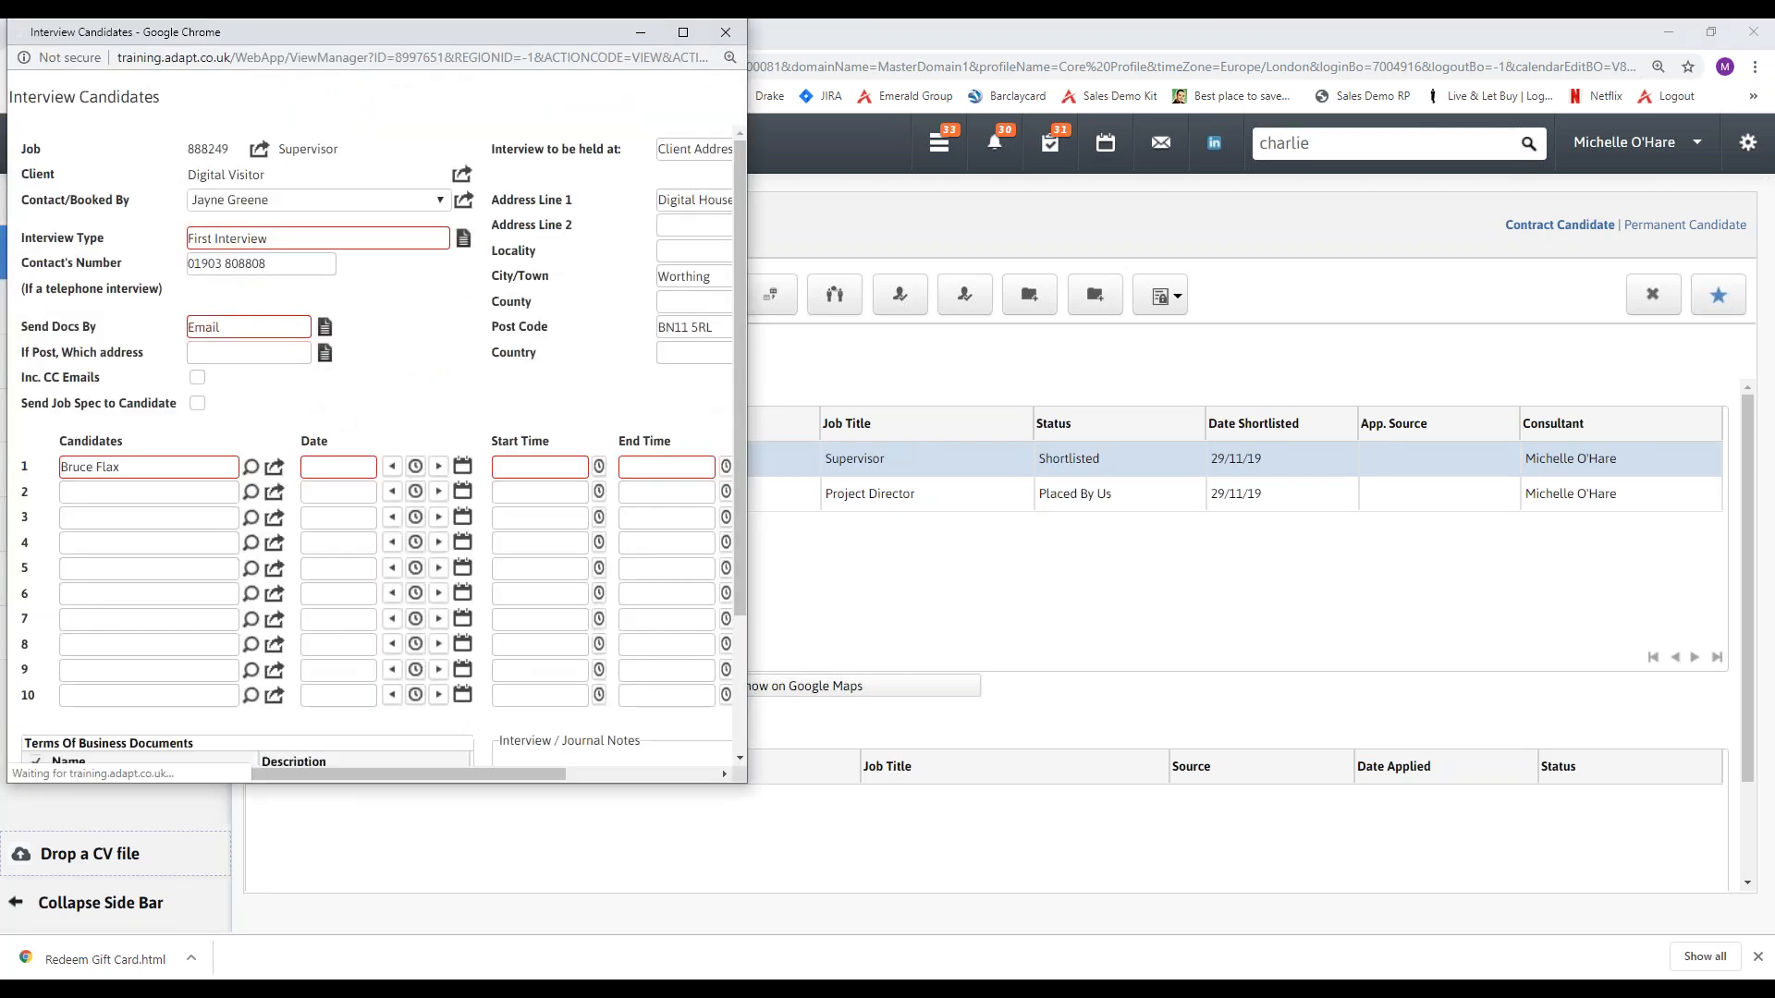
pyautogui.moveTo(749, 614); pyautogui.dragTo(1025, 279)
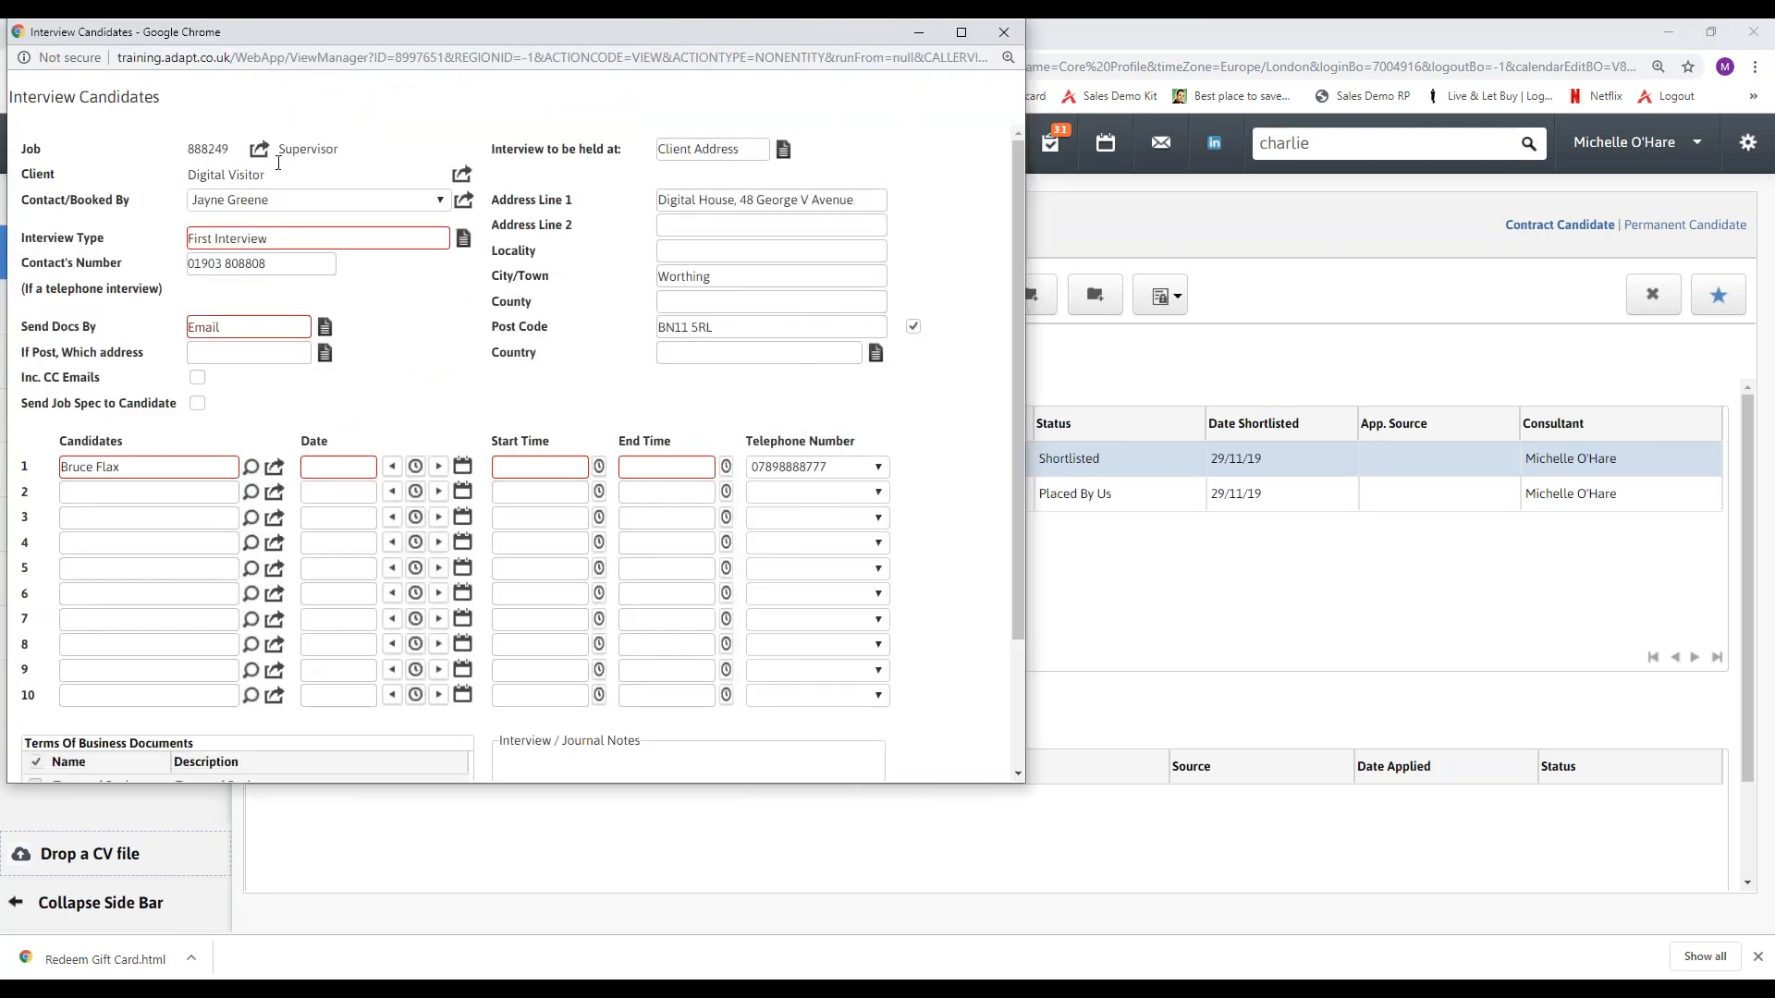
pyautogui.scroll(-3, 192, 427)
pyautogui.scroll(3, 307, 364)
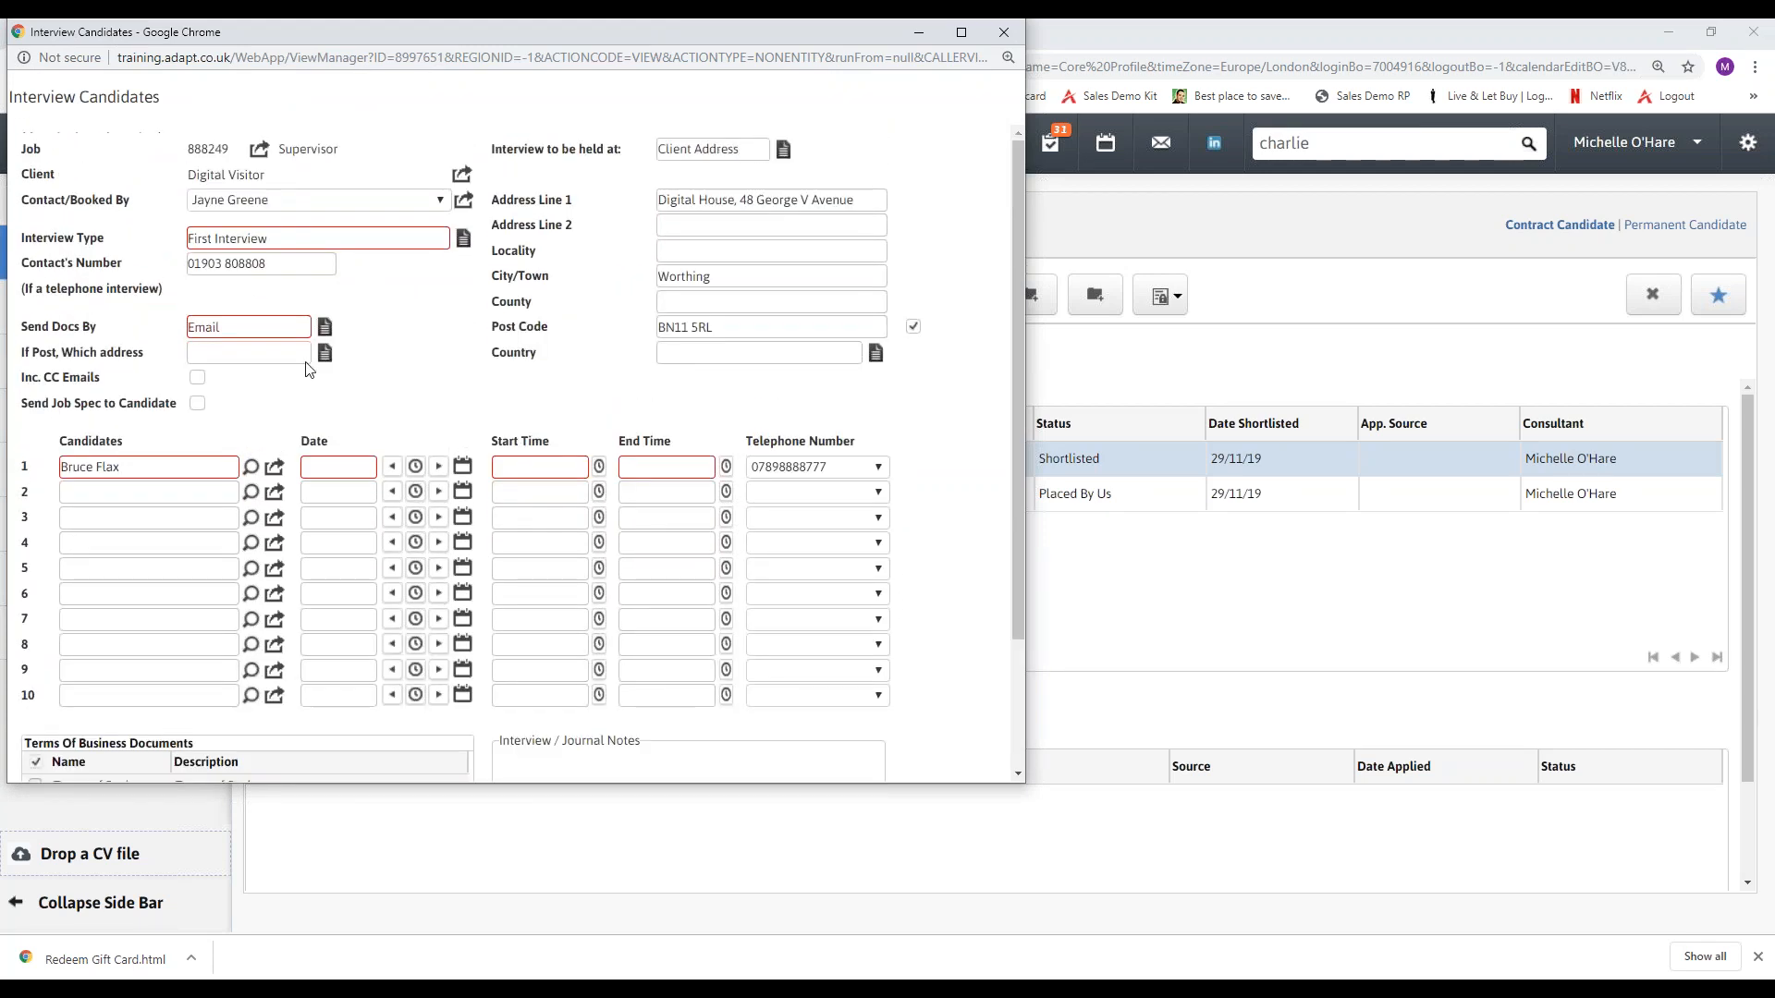
pyautogui.click(1004, 32)
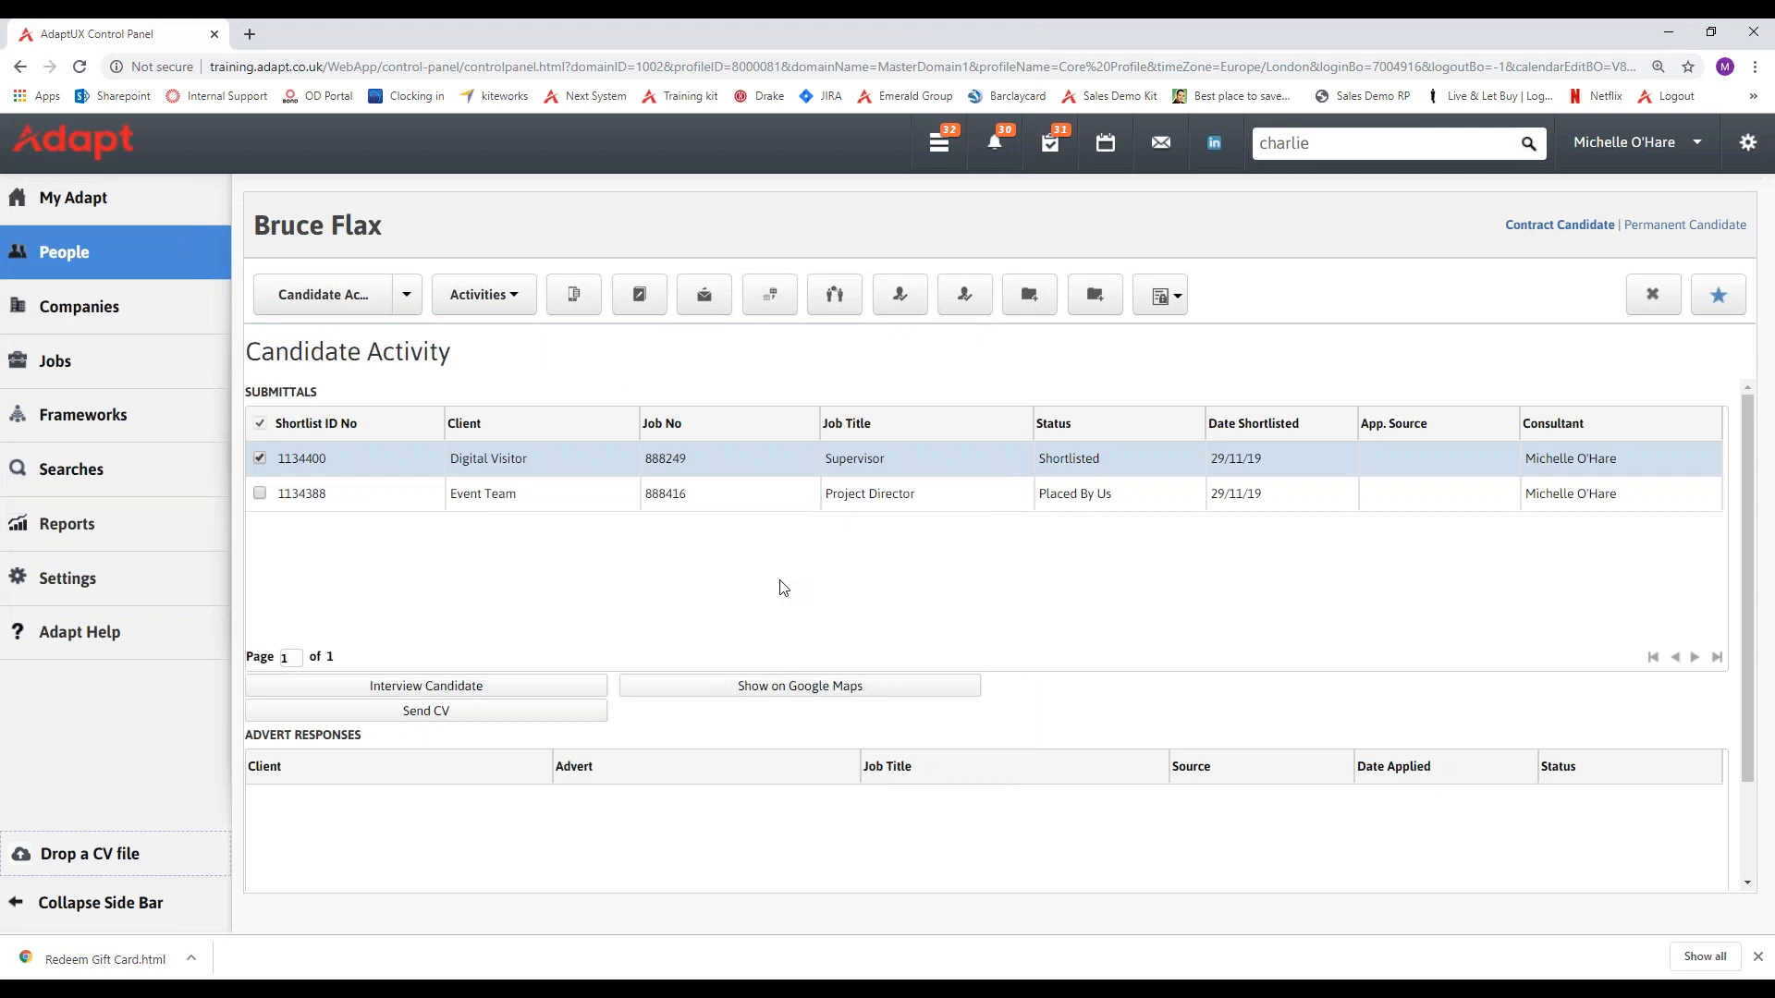
# In My Studio, expand Candidate Submittals, review the row selection and the actions for the Supervisor submittal, and collapse the section.
pyautogui.moveTo(150, 194)
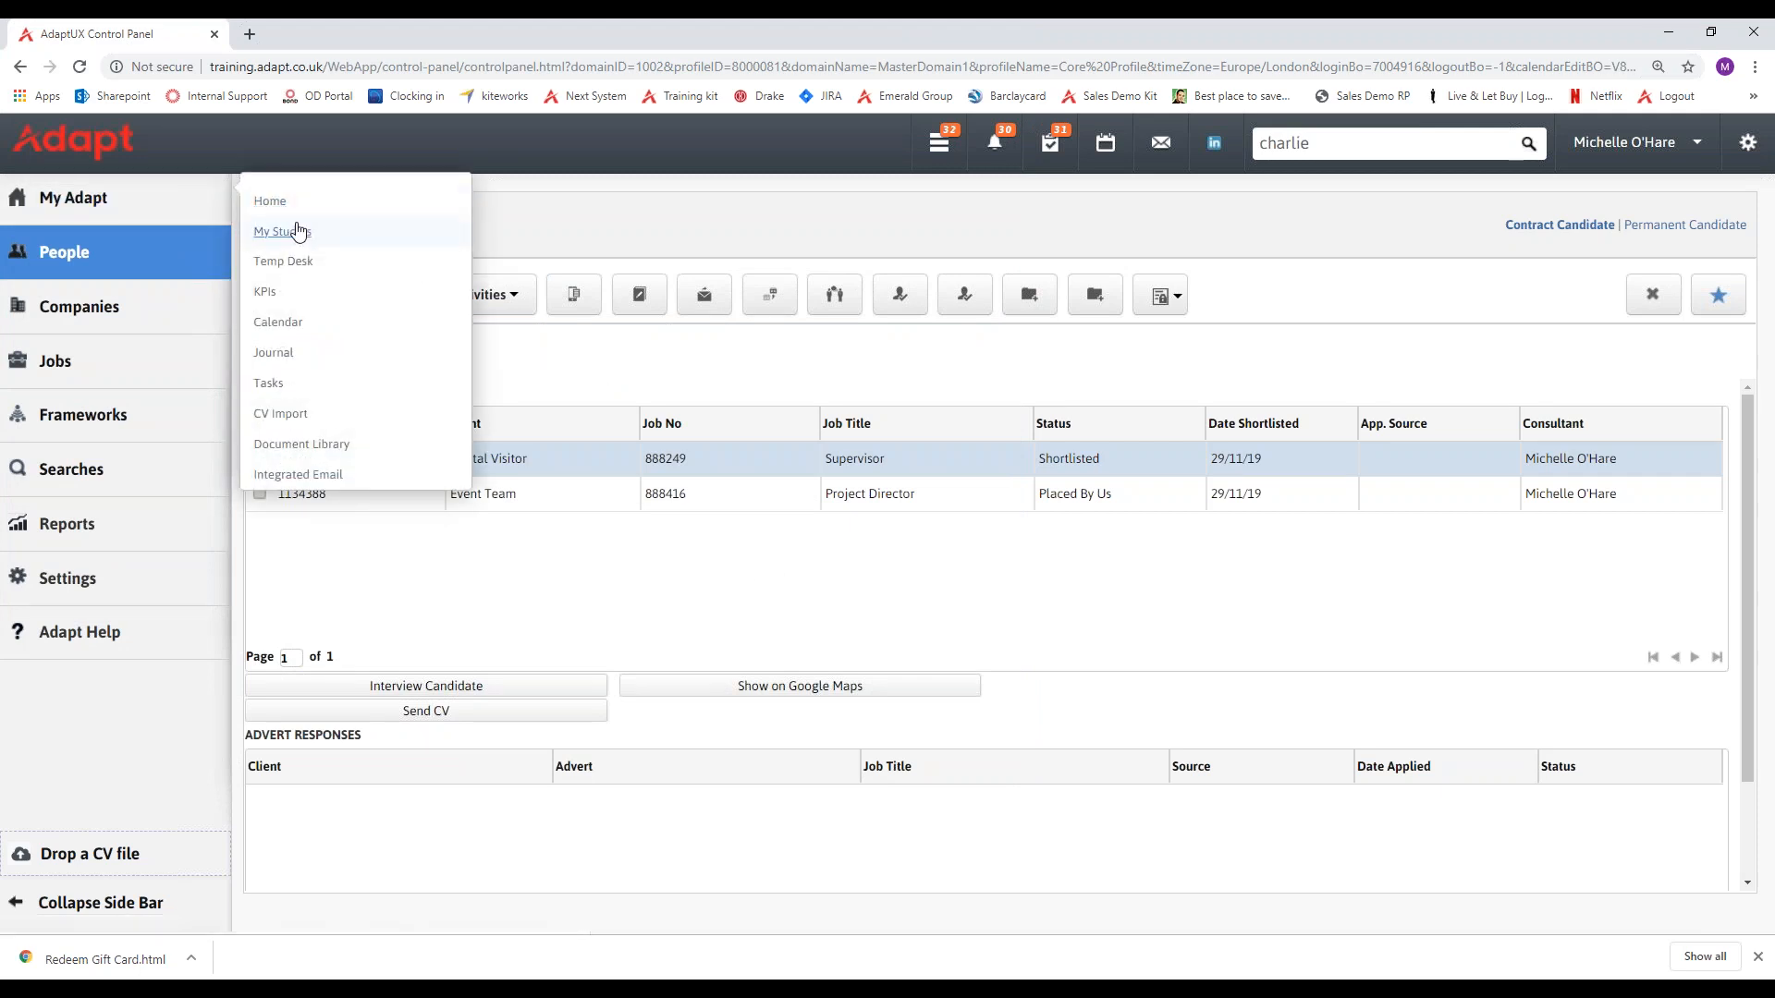
pyautogui.click(297, 228)
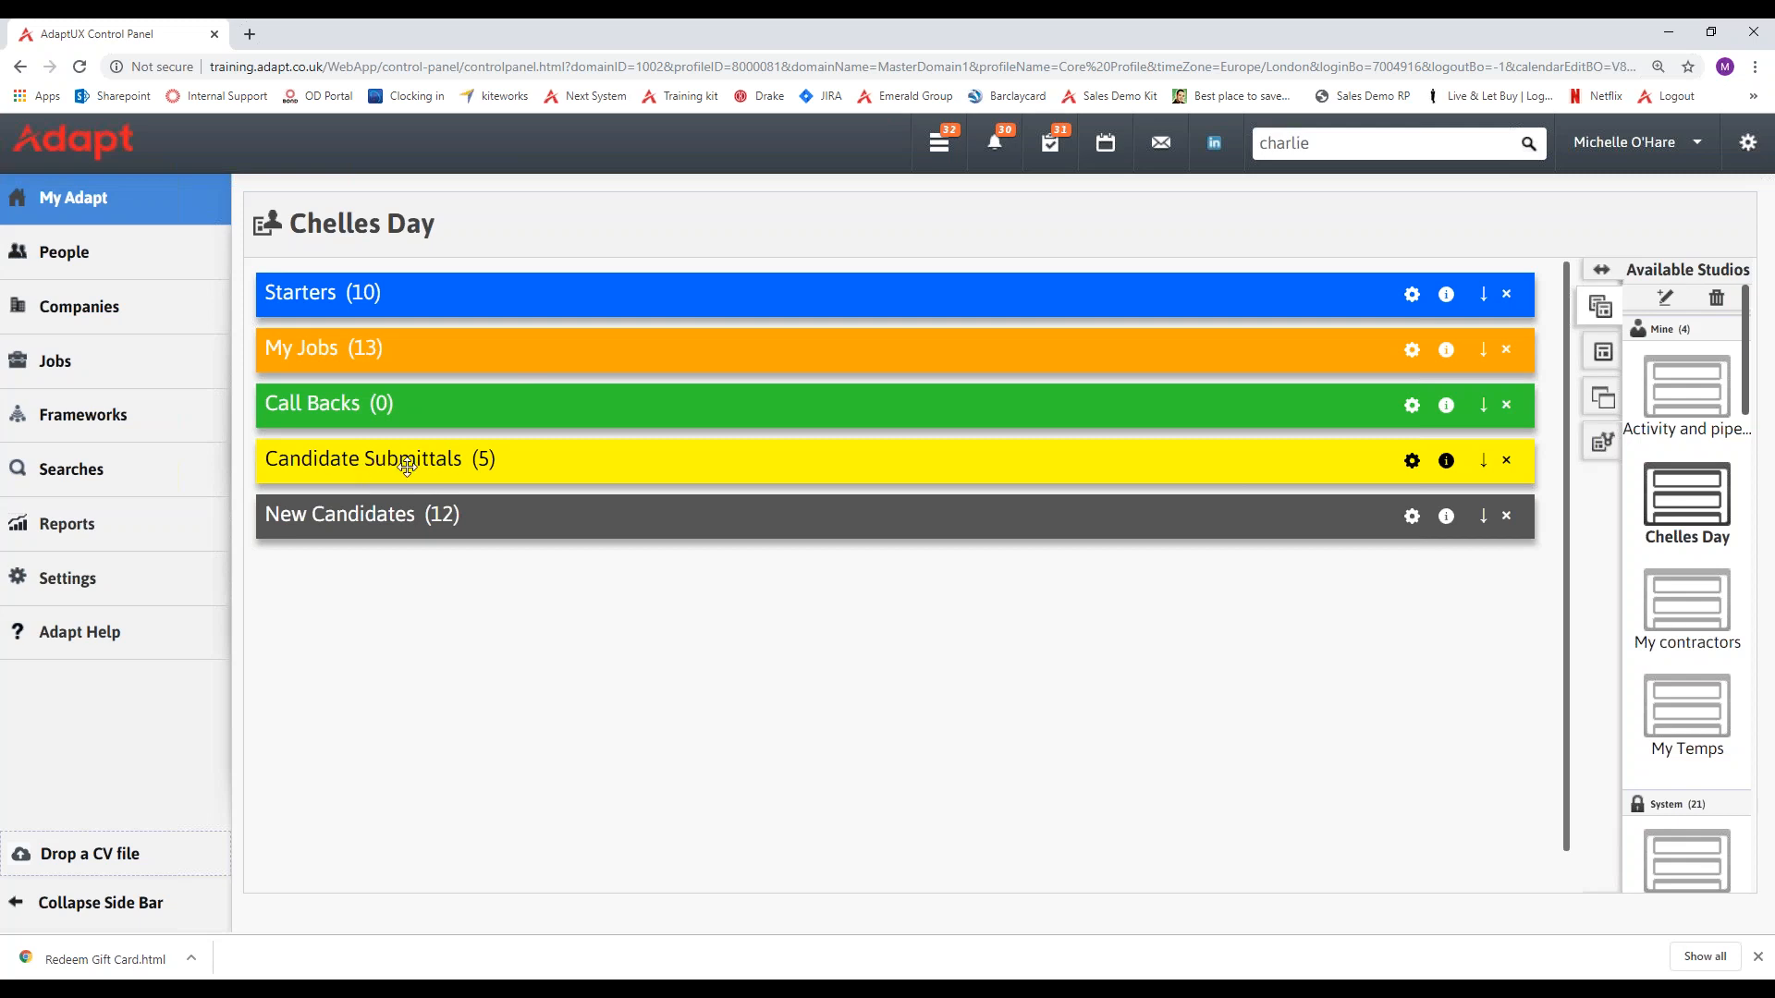
pyautogui.click(1483, 461)
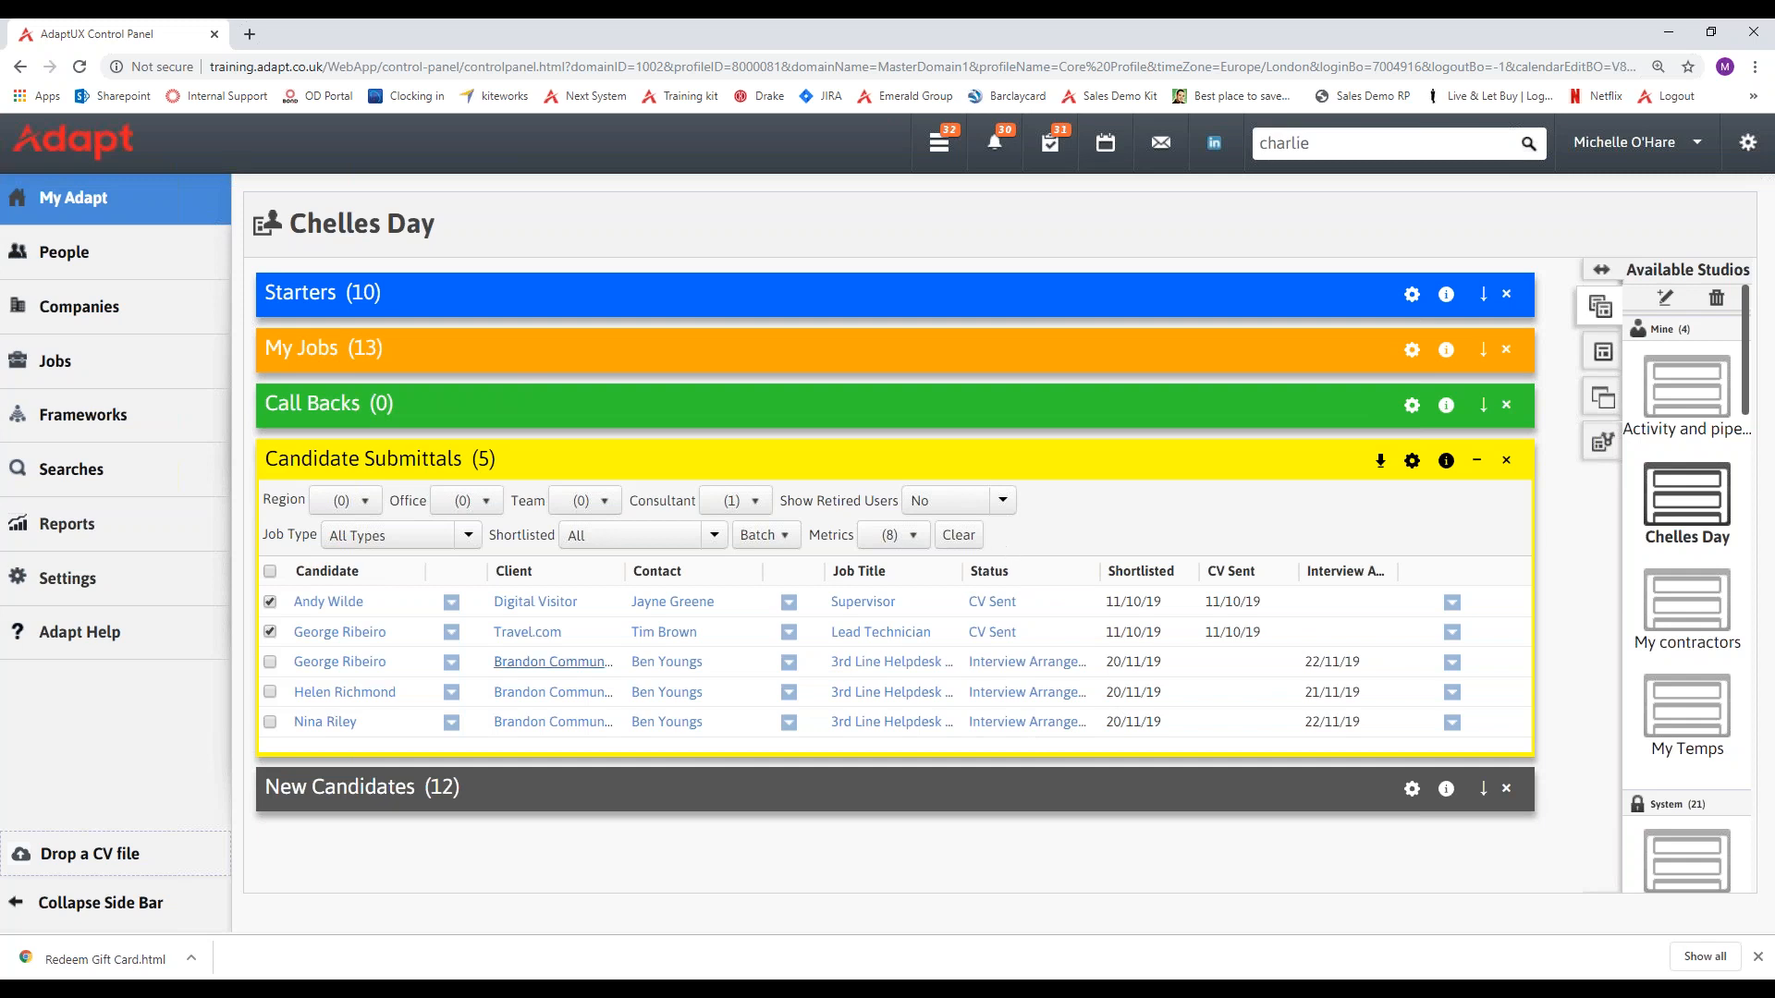
pyautogui.click(270, 631)
pyautogui.click(1452, 603)
pyautogui.click(1476, 460)
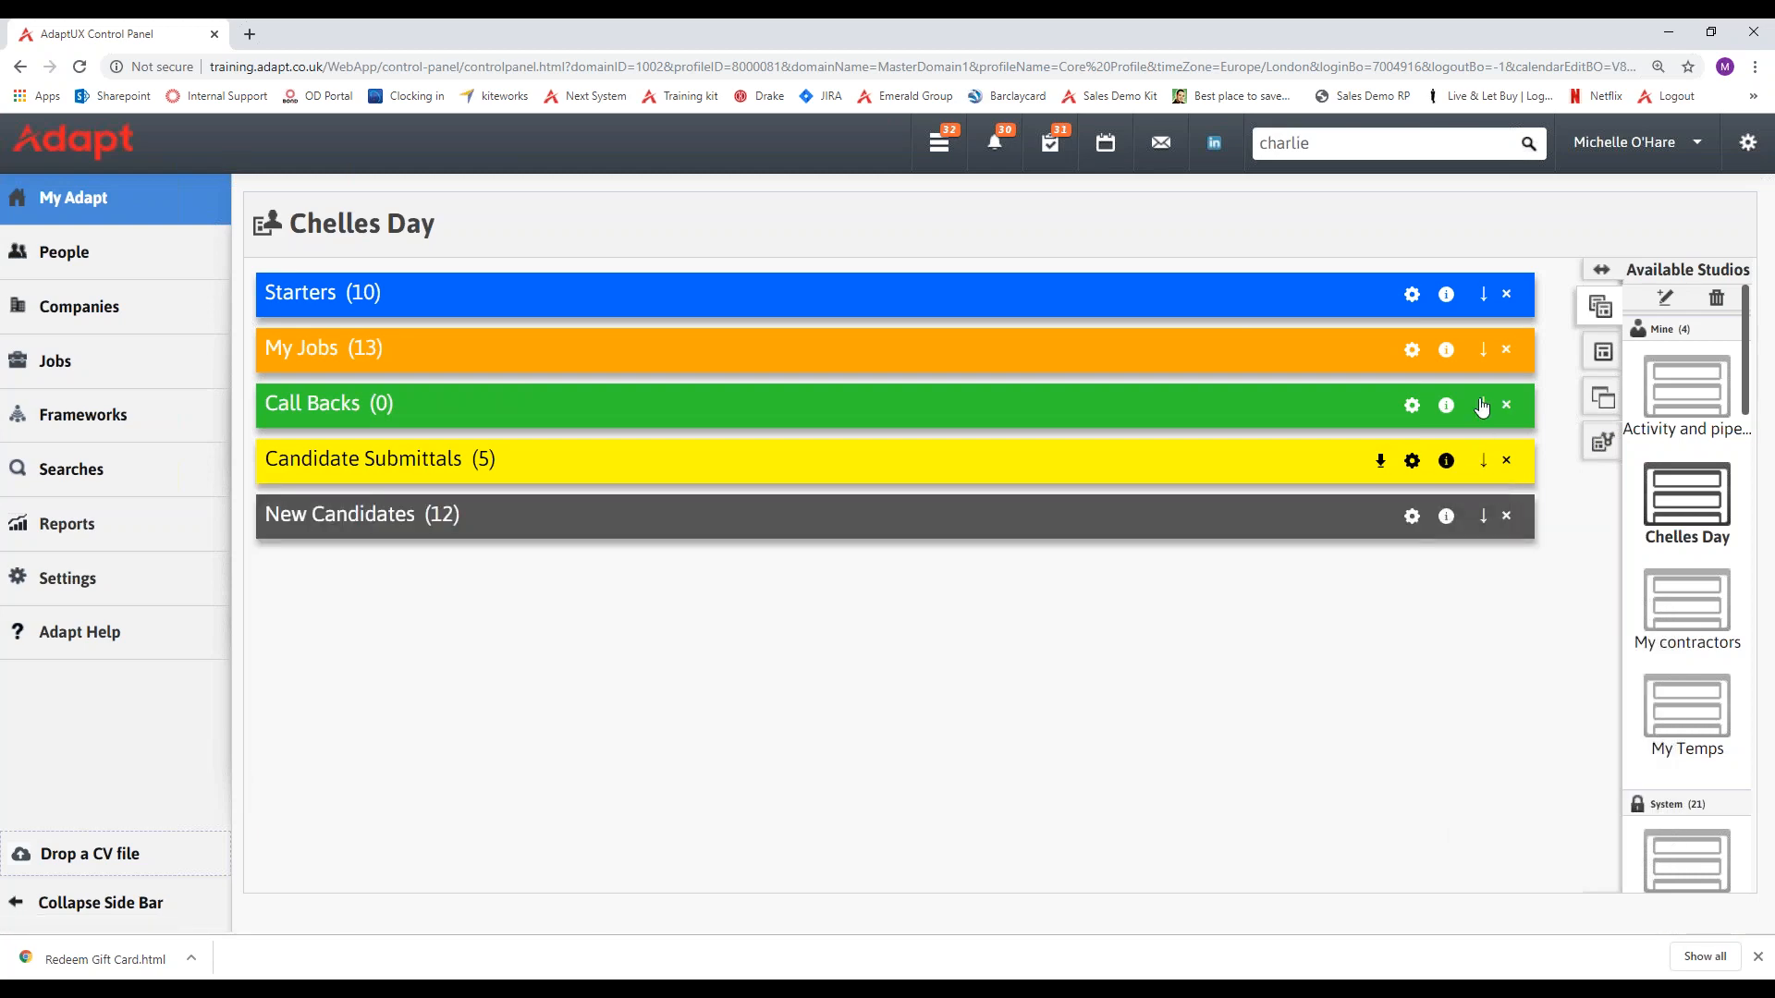
# Under My Jobs, list the Supervisor job's candidate stages, open the interview form for the CV Sent candidate, and close the form and list without booking.
pyautogui.click(1482, 349)
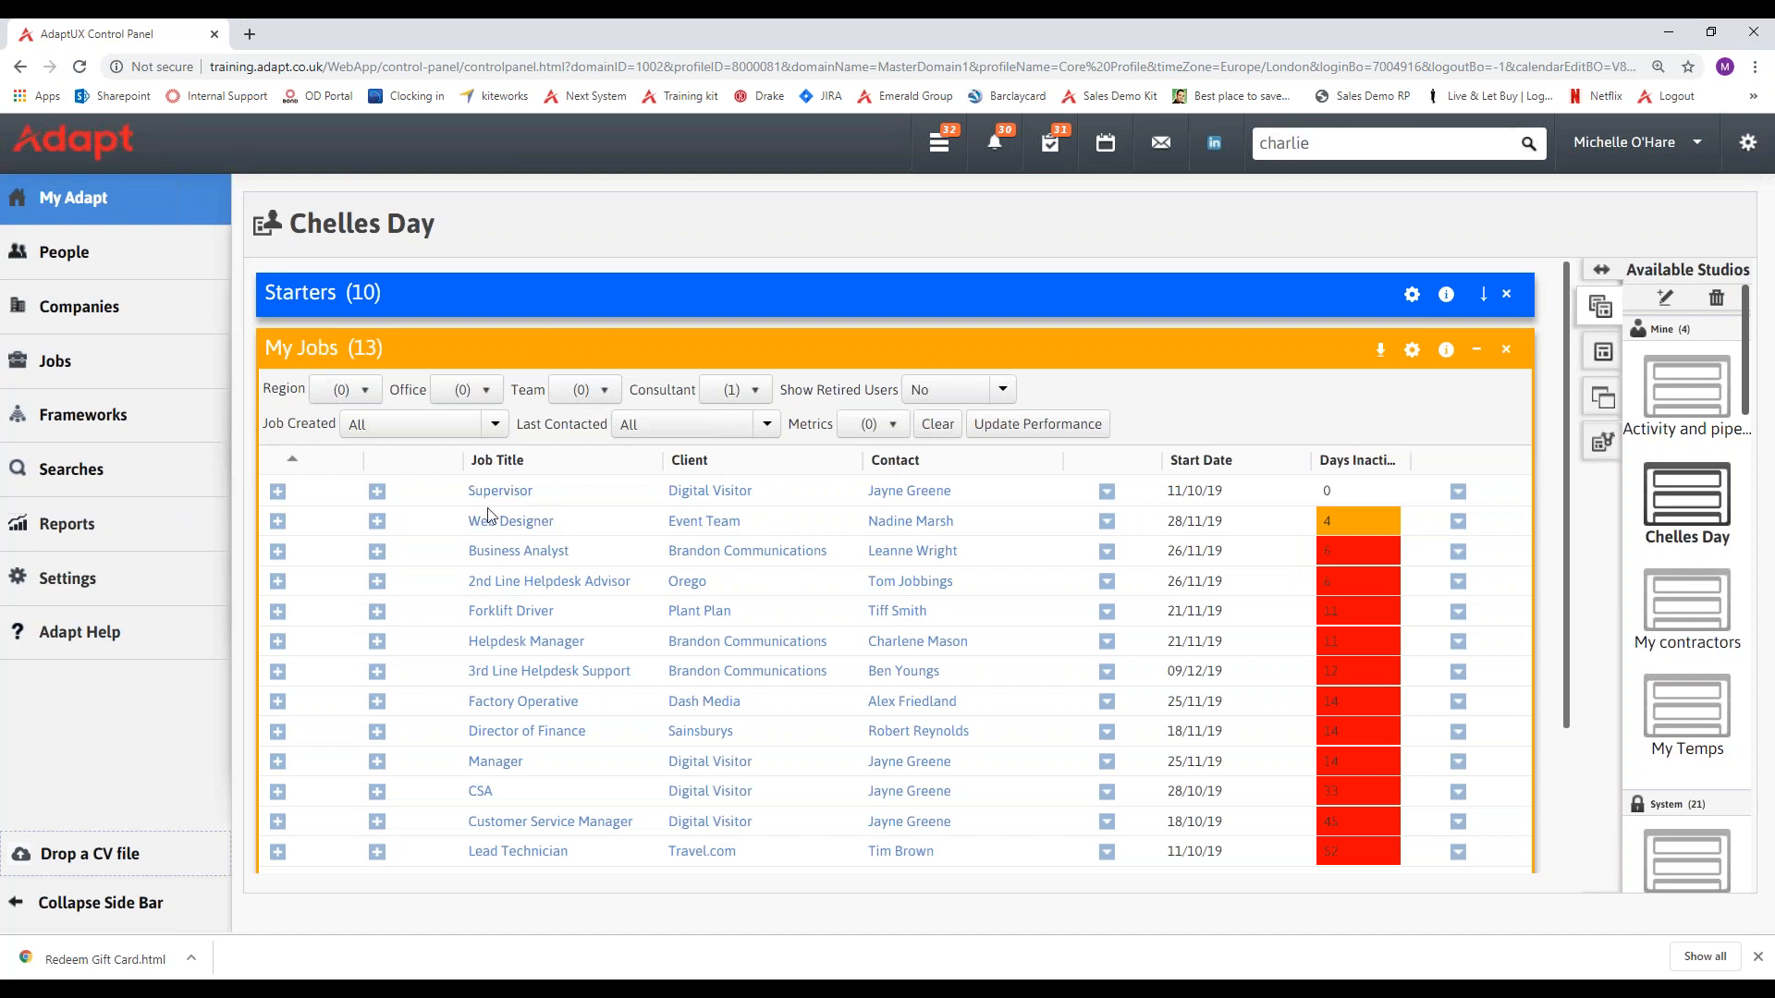
pyautogui.click(279, 493)
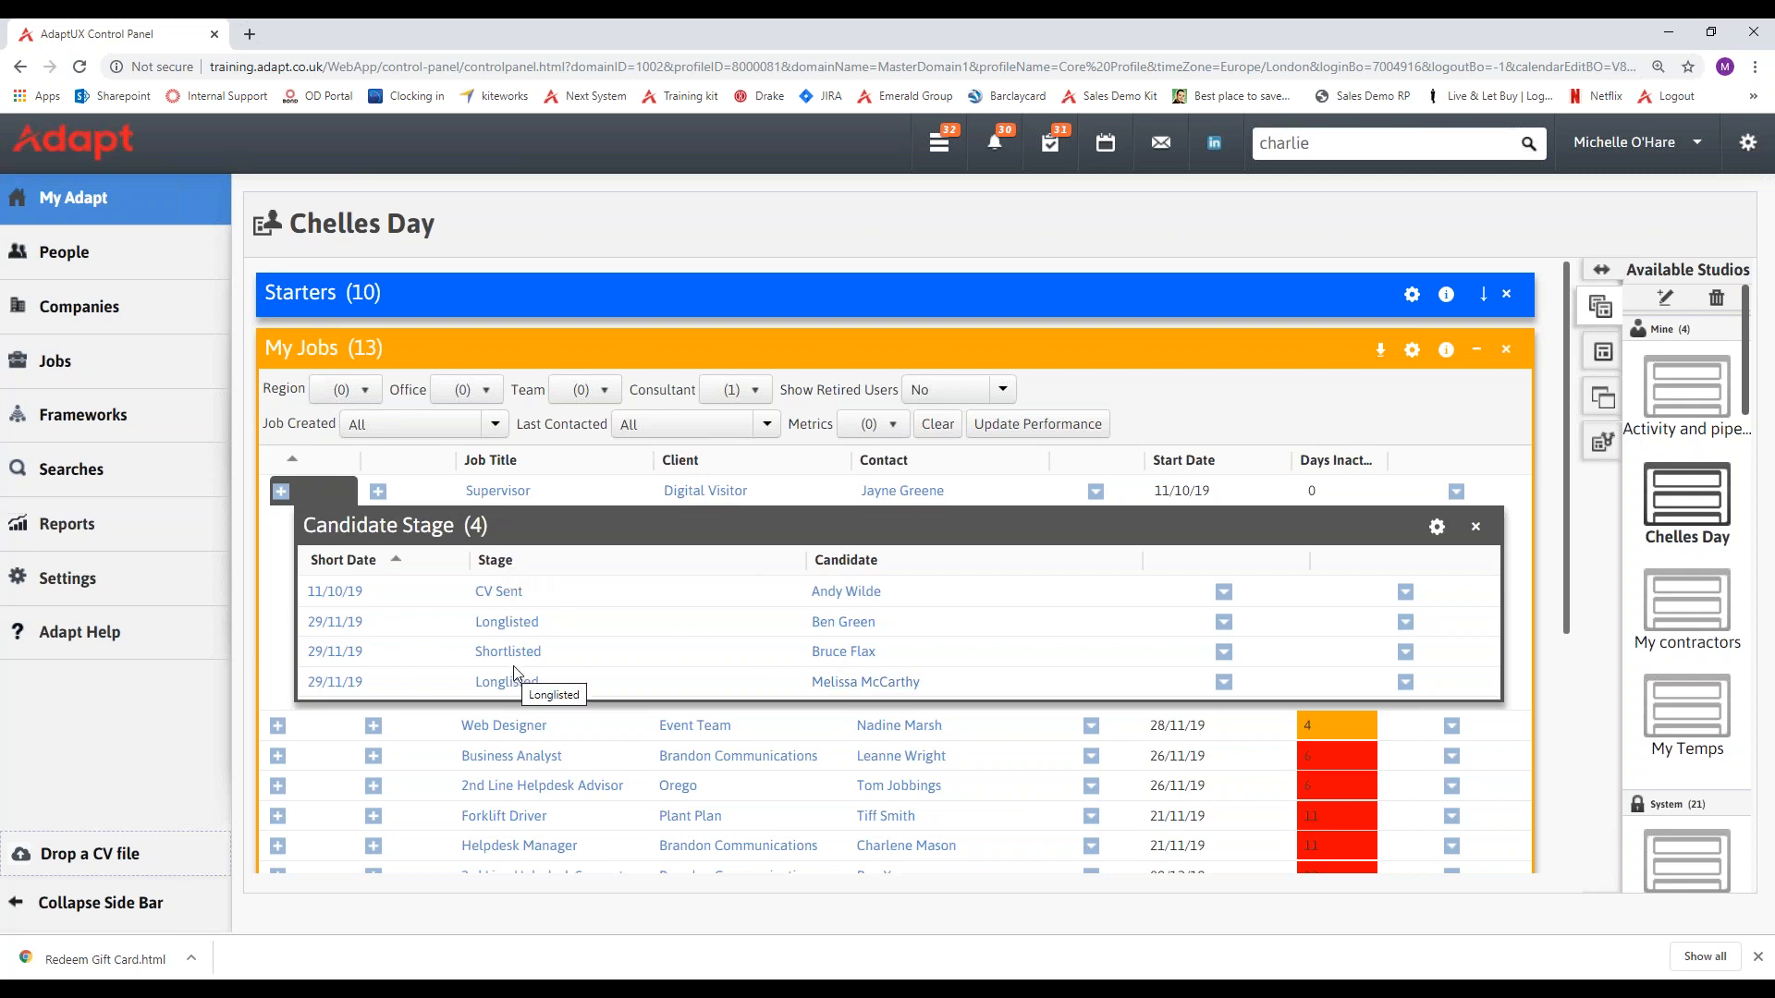
pyautogui.click(1404, 597)
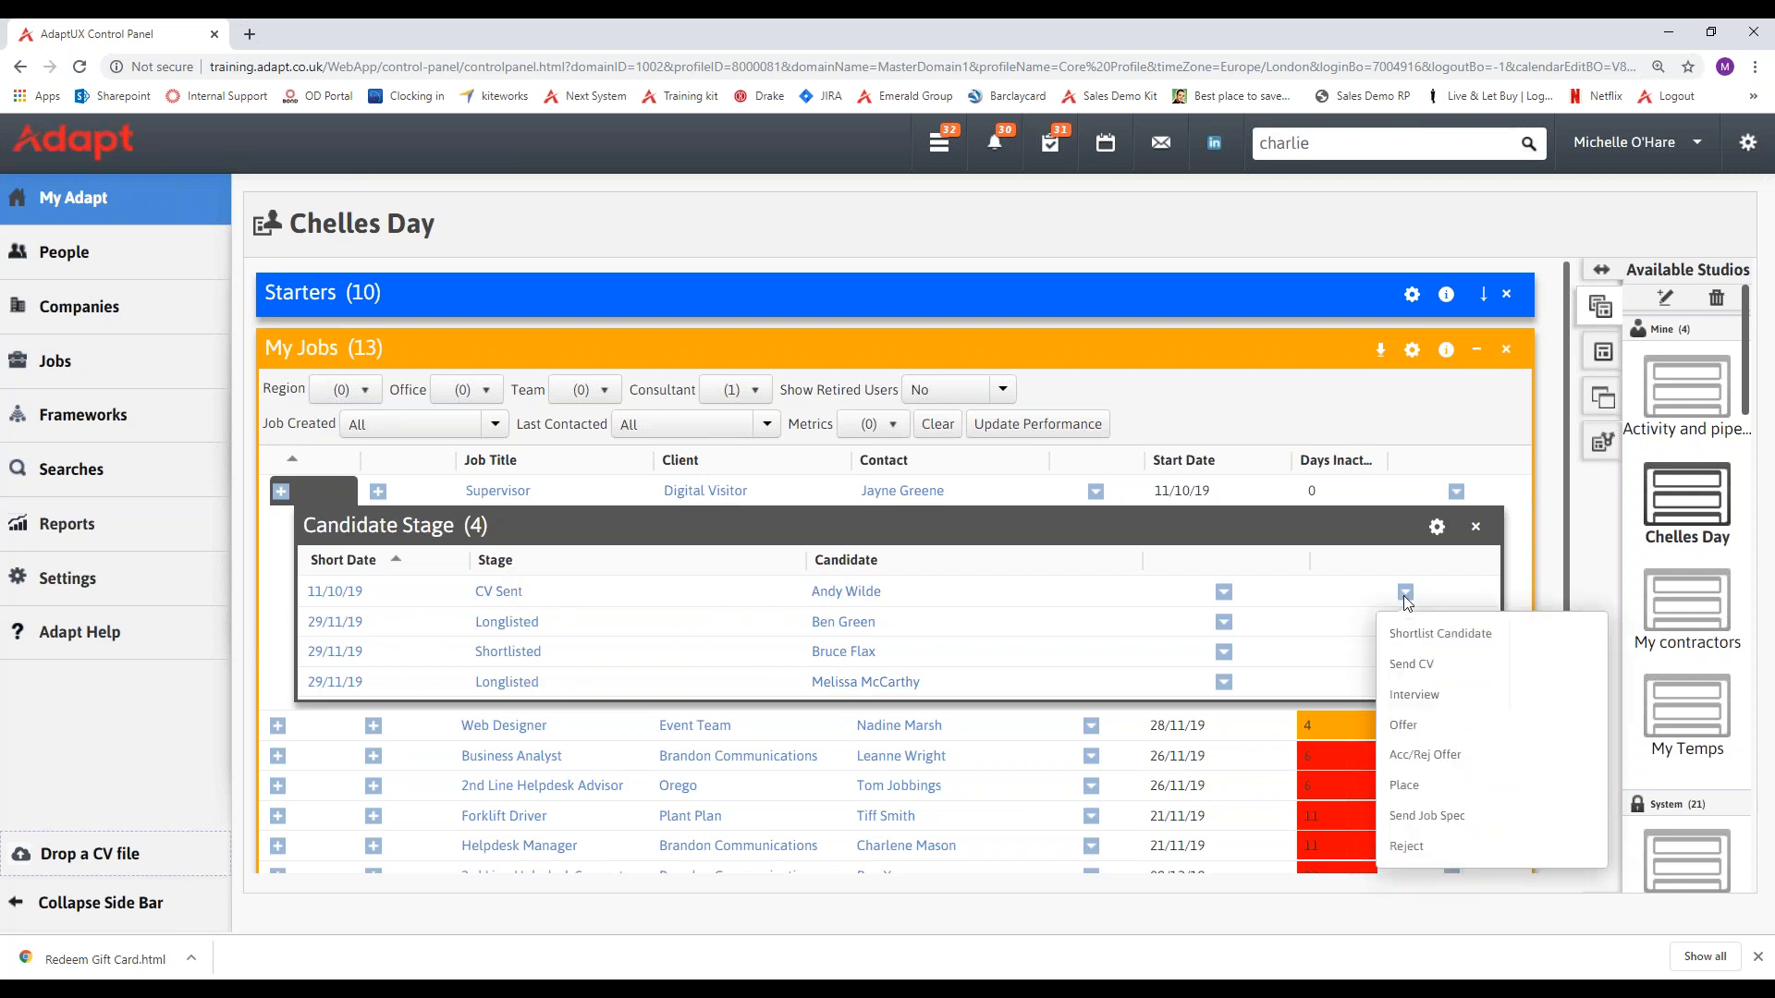
pyautogui.click(1414, 695)
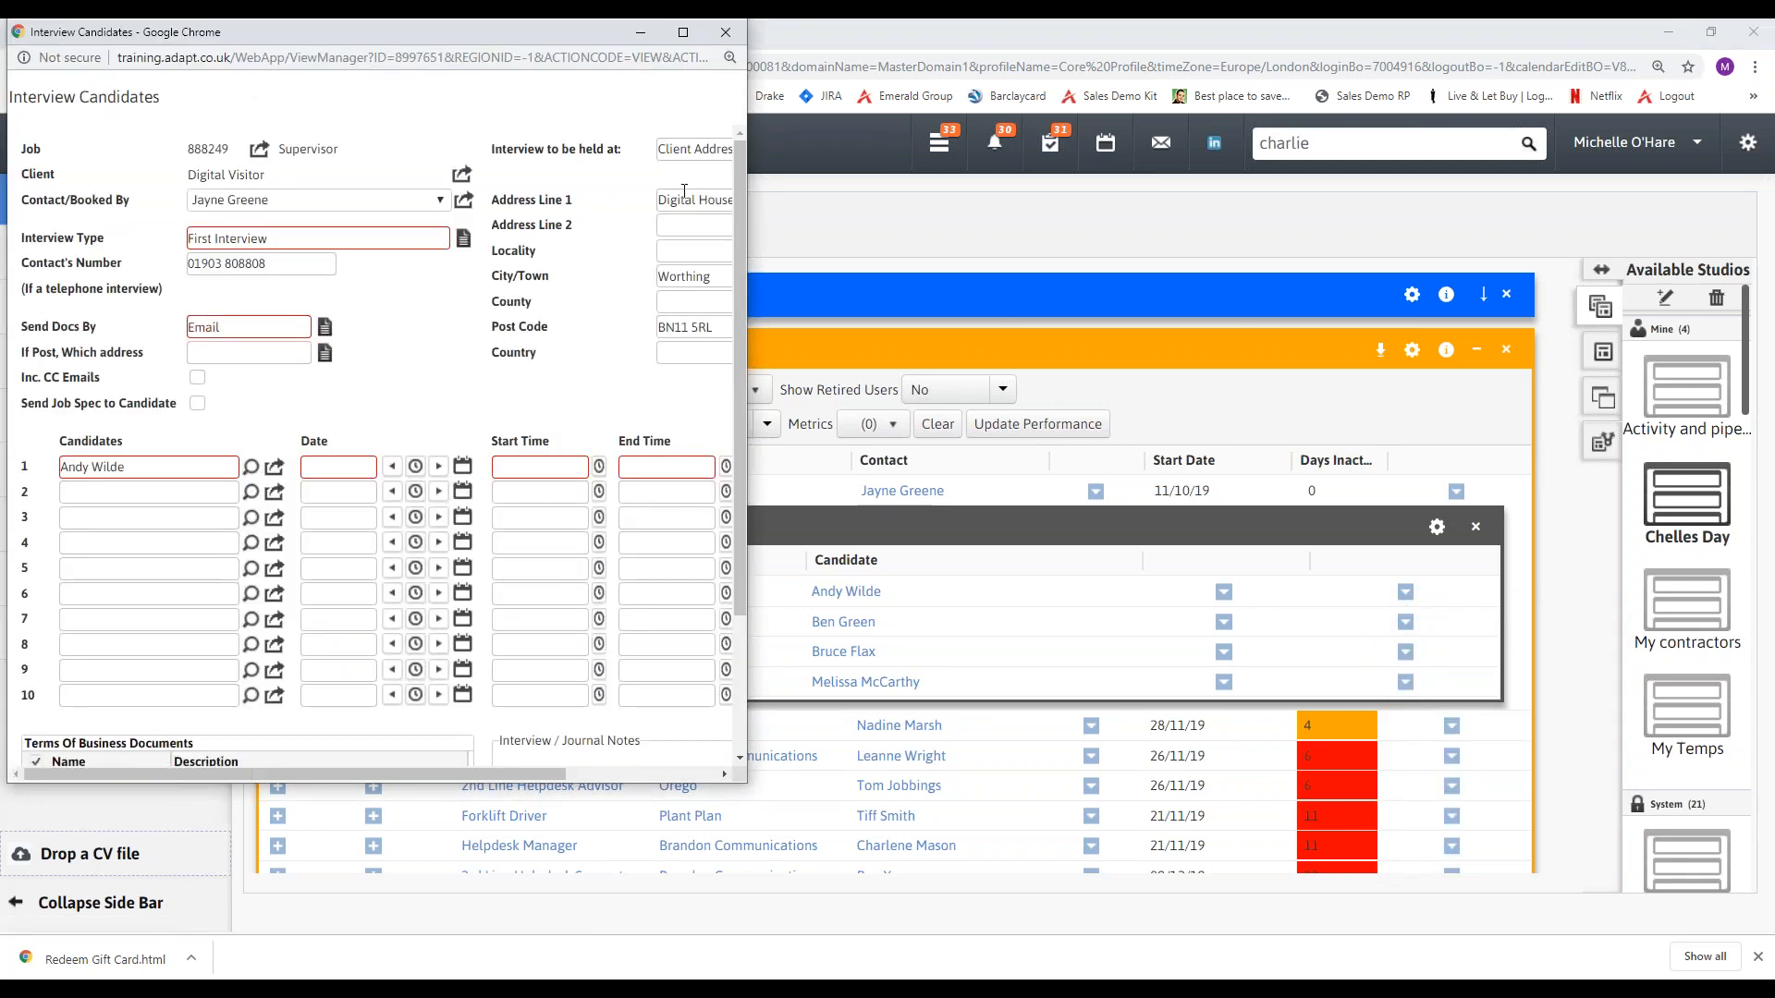
pyautogui.click(726, 33)
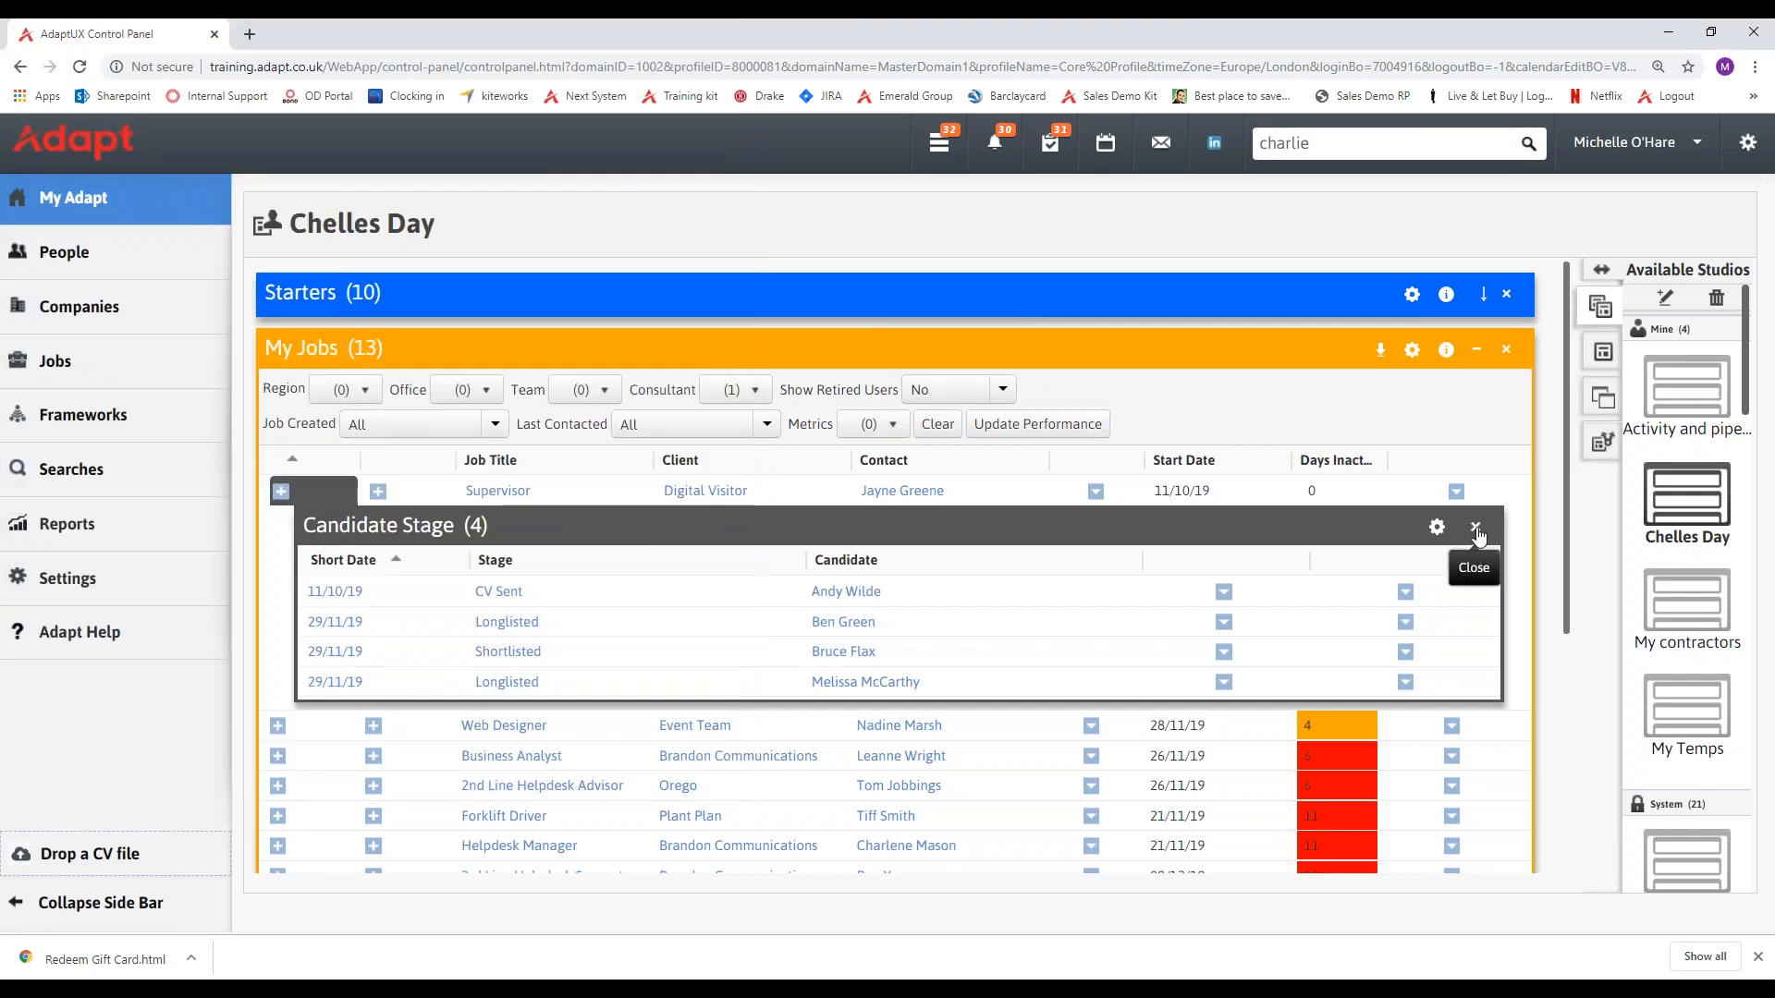
pyautogui.click(1475, 526)
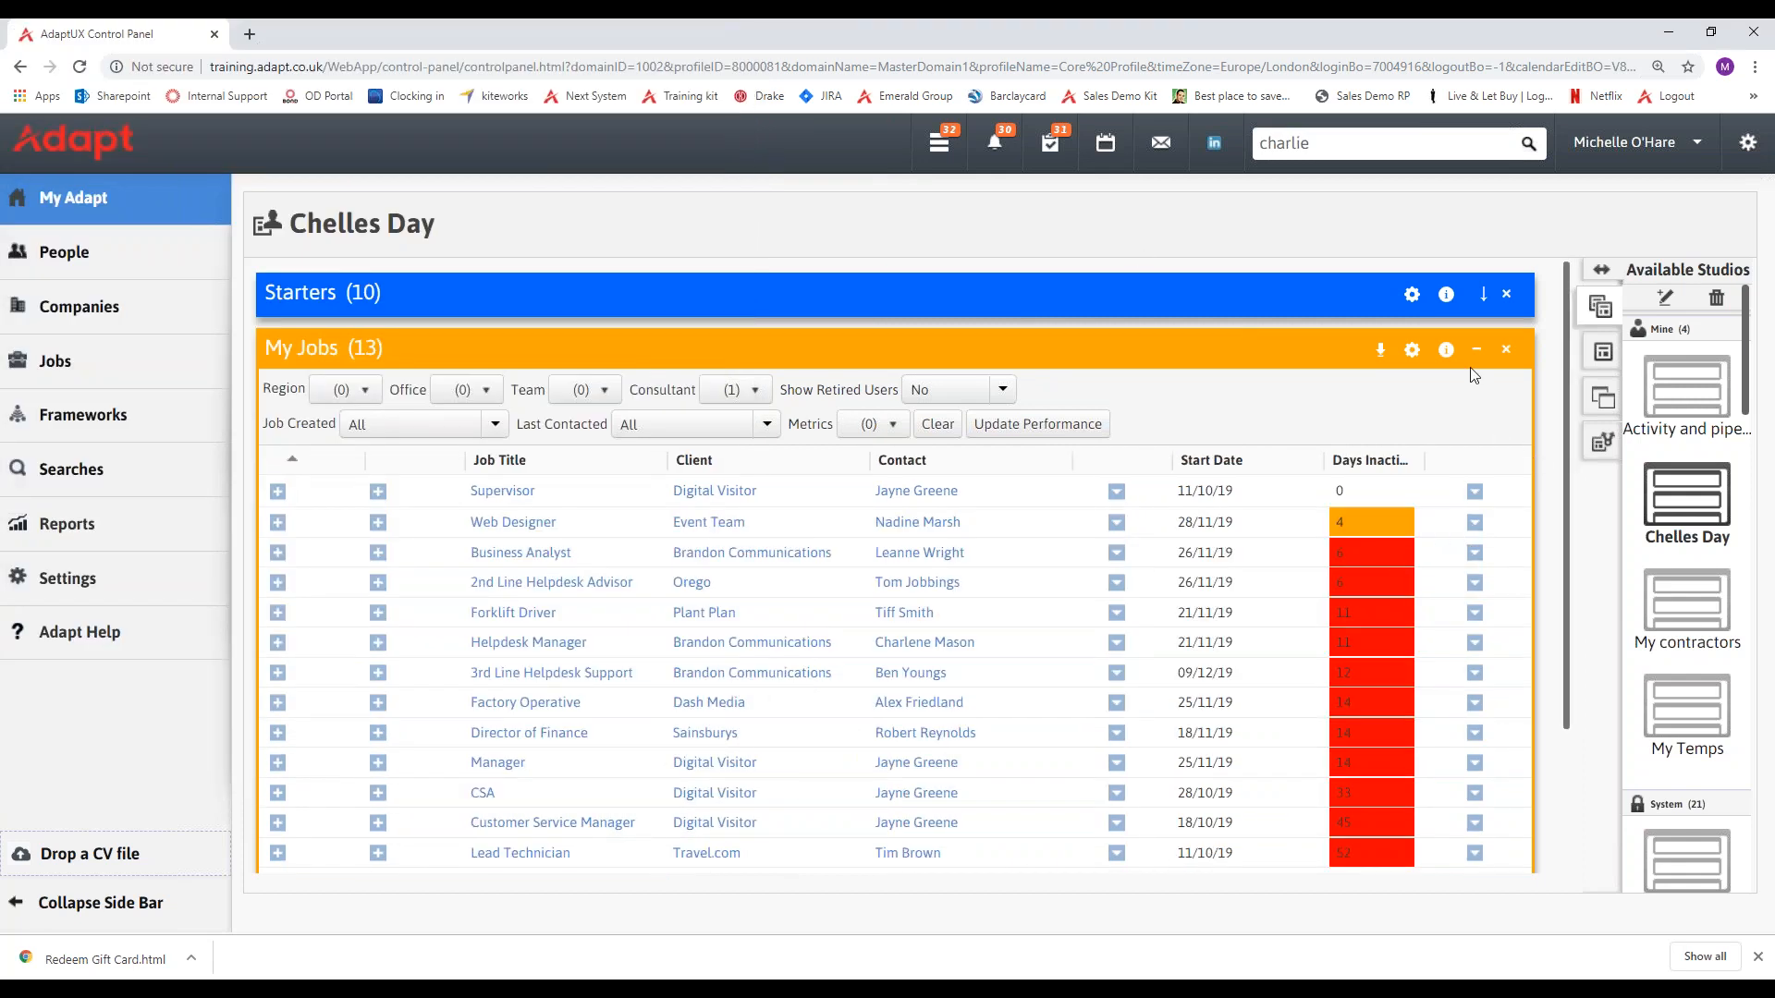
pyautogui.click(1756, 85)
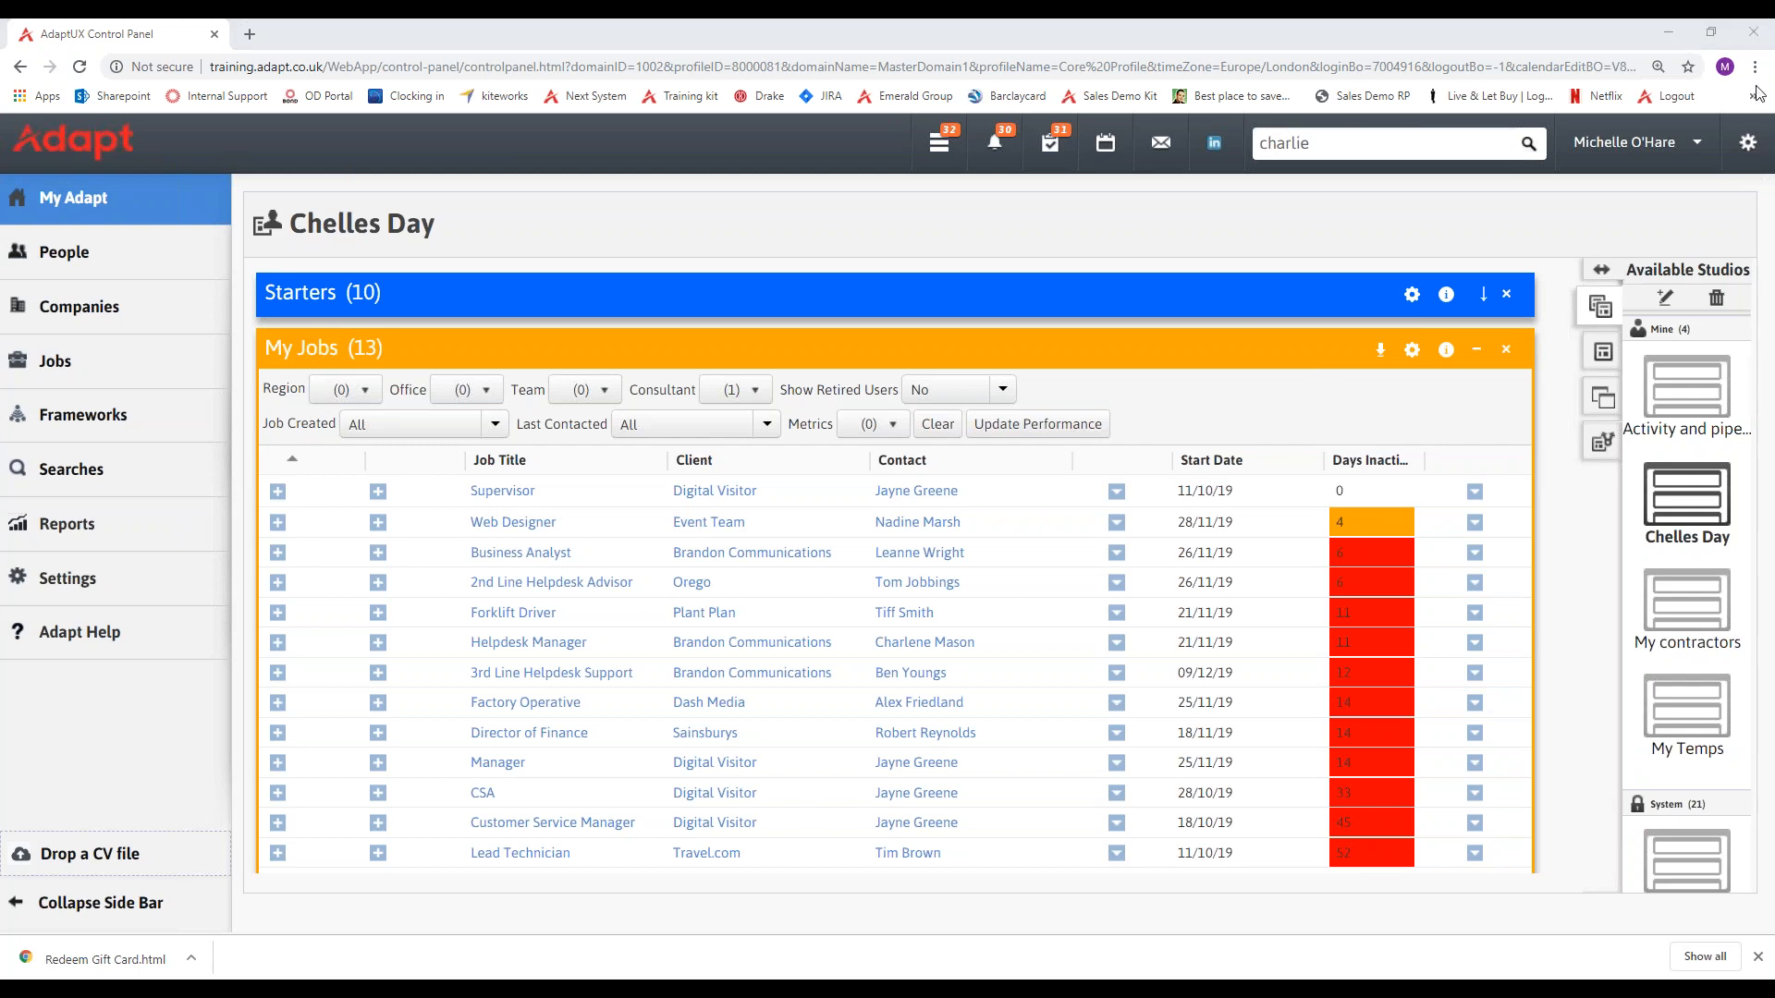